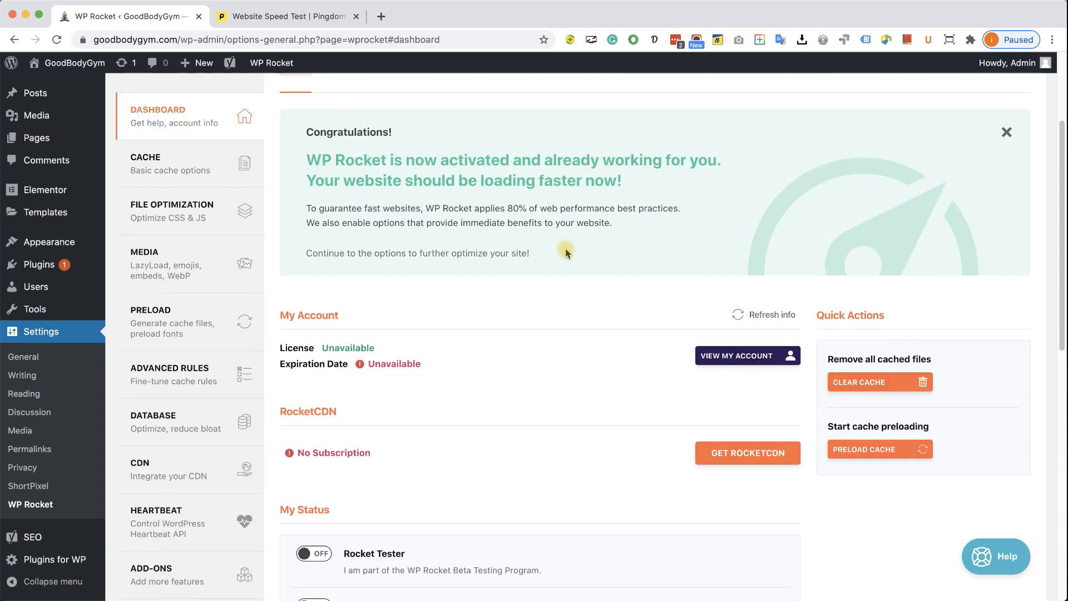
Step: Review the WP Rocket dashboard and the Cache settings for mobile devices, logged-in users and cache lifespan
scroll(566, 252, down, 15)
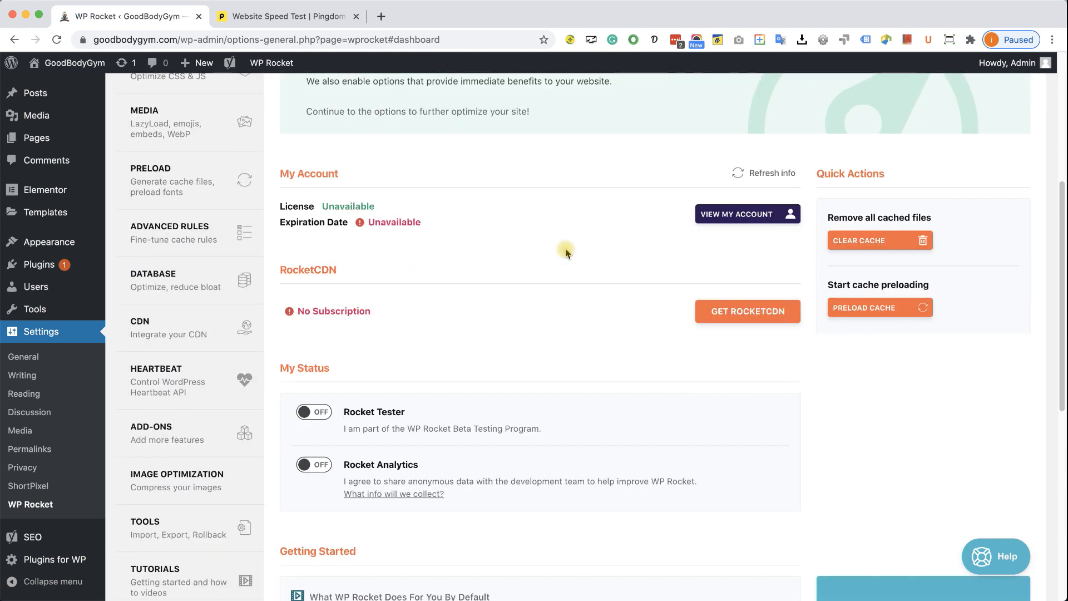
scroll(565, 248, down, 3)
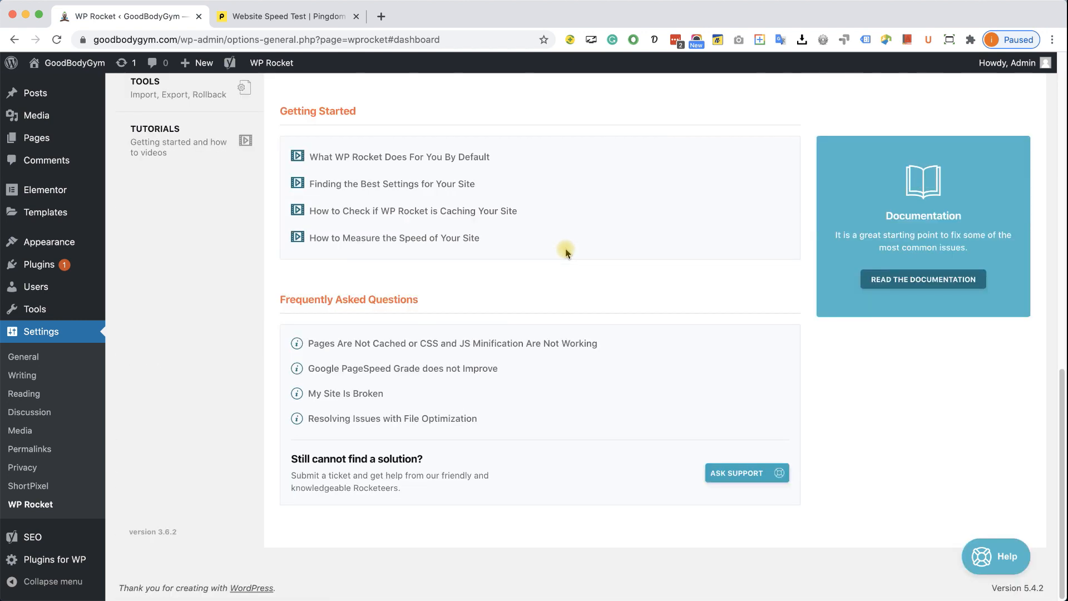
scroll(565, 248, up, 17)
scroll(565, 248, up, 1)
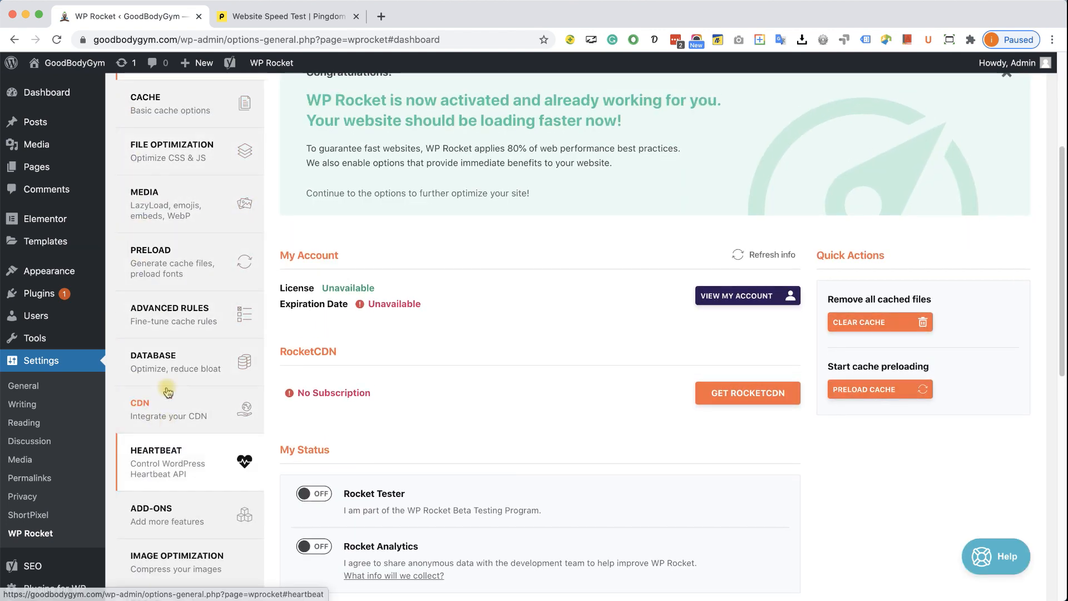
scroll(167, 239, up, 3)
click(163, 216)
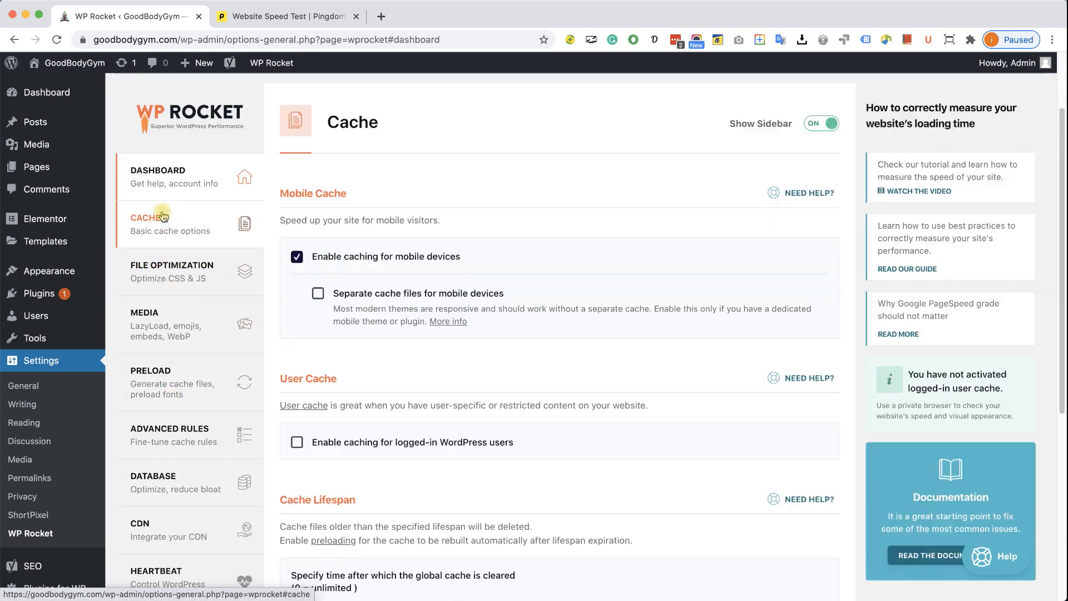
click(297, 256)
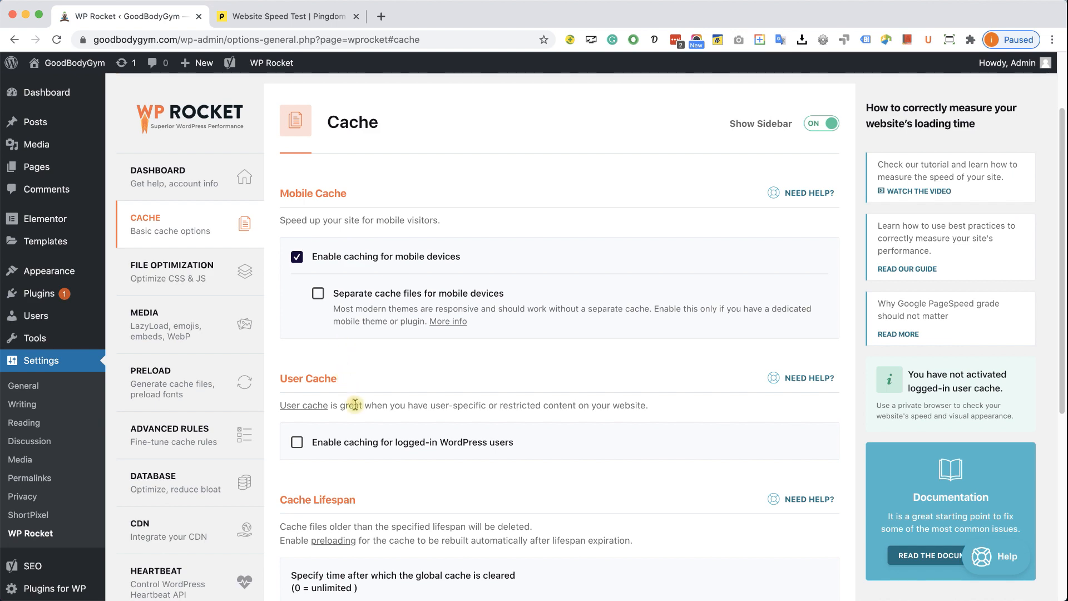
scroll(384, 442, down, 4)
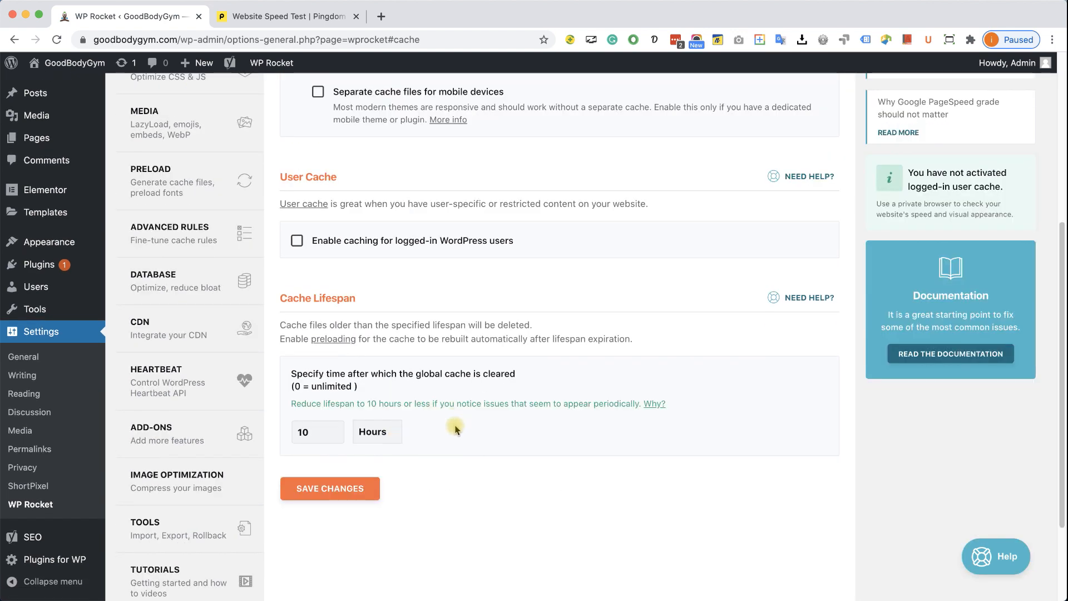
scroll(428, 436, up, 3)
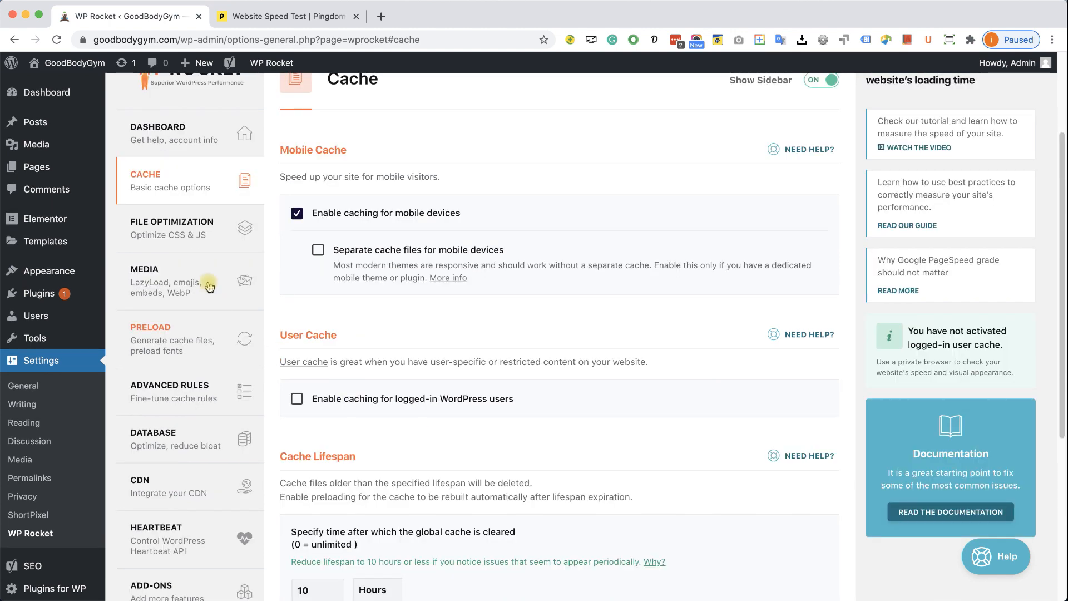
Step: Enable Minify HTML in the basic File Optimization settings
click(182, 230)
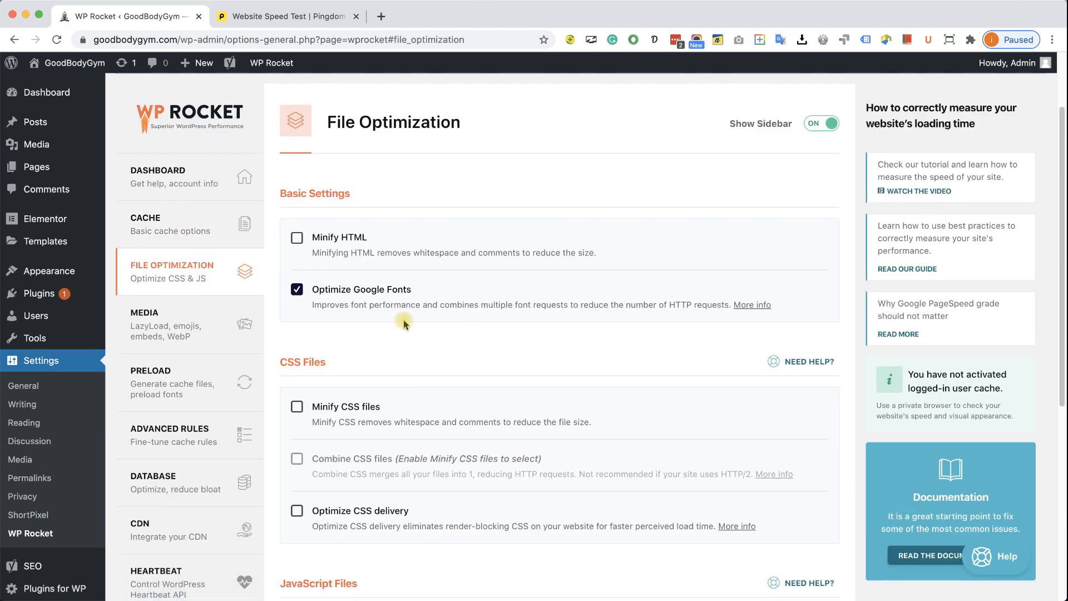
click(296, 238)
scroll(329, 303, down, 3)
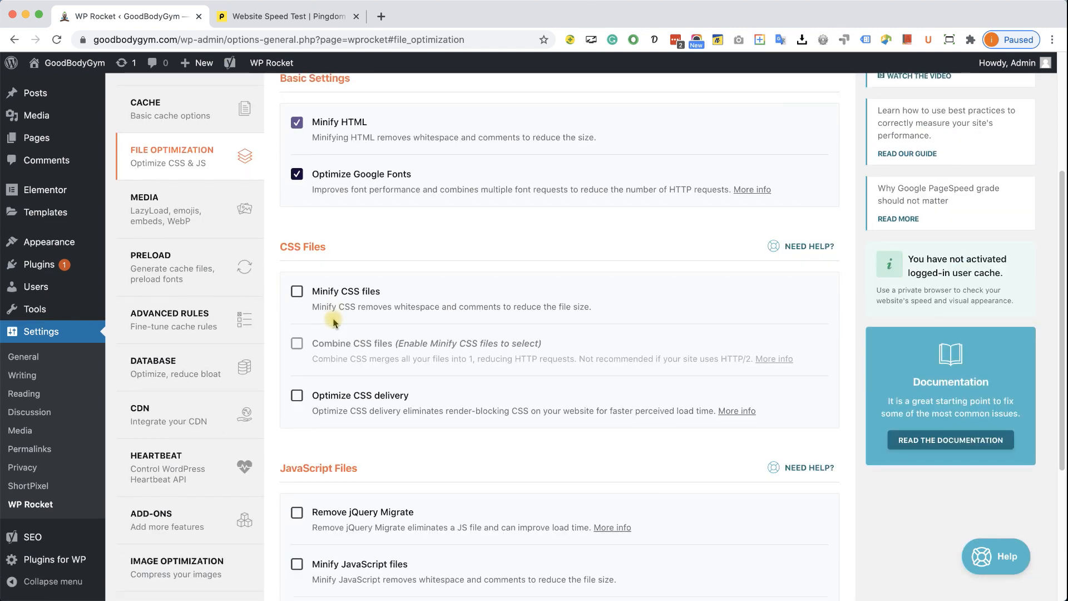
click(297, 291)
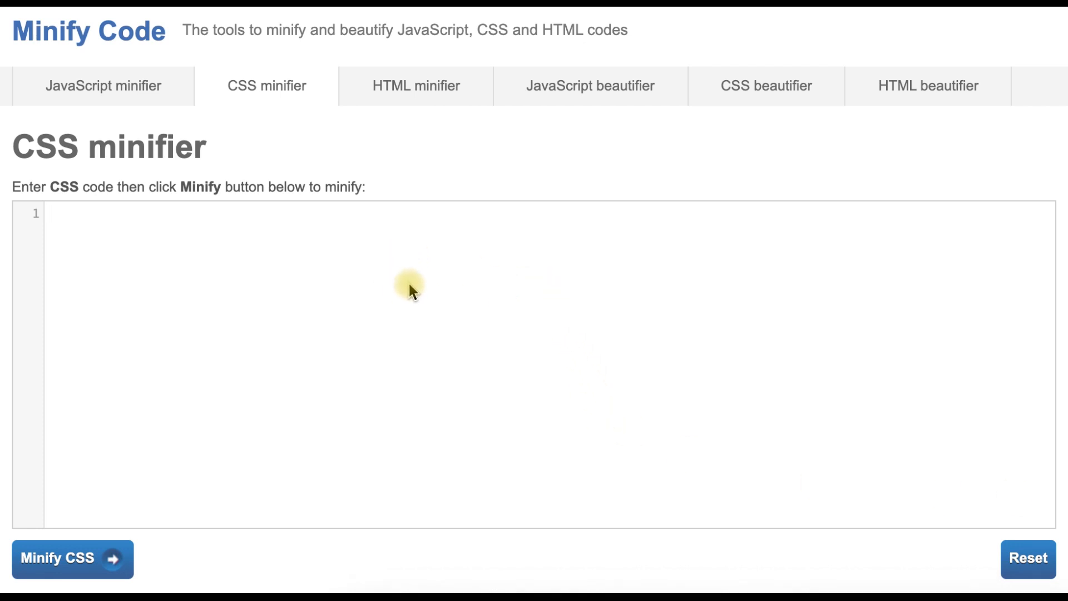
Step: Switch to the Minify Code website, paste the copied stylesheet into the CSS minifier and minify it
key(ctrl+v)
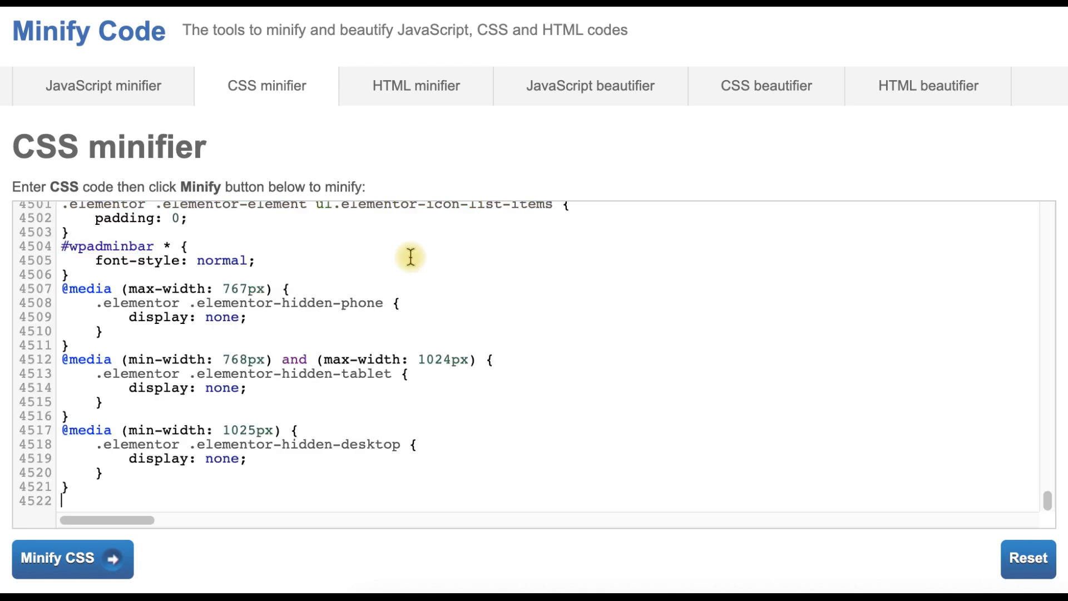
scroll(322, 365, up, 15)
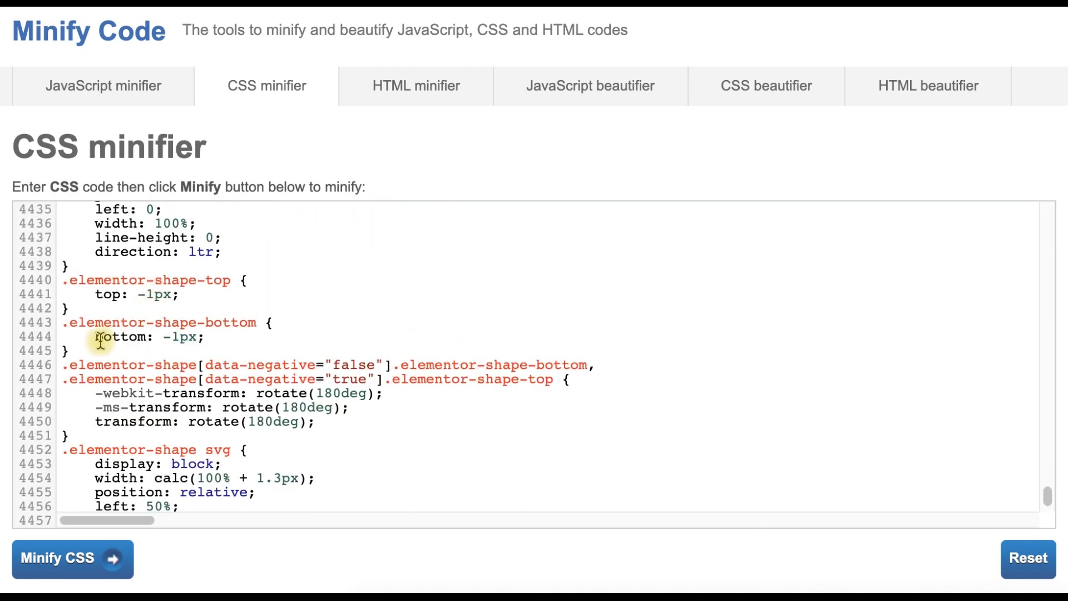
scroll(306, 362, up, 14)
scroll(302, 371, up, 4)
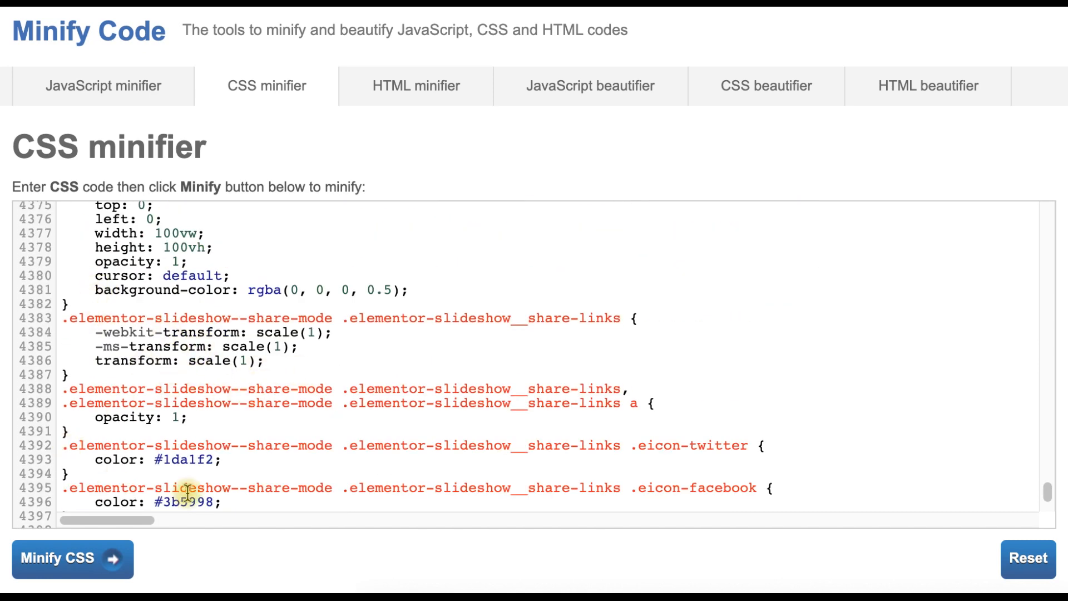
click(83, 557)
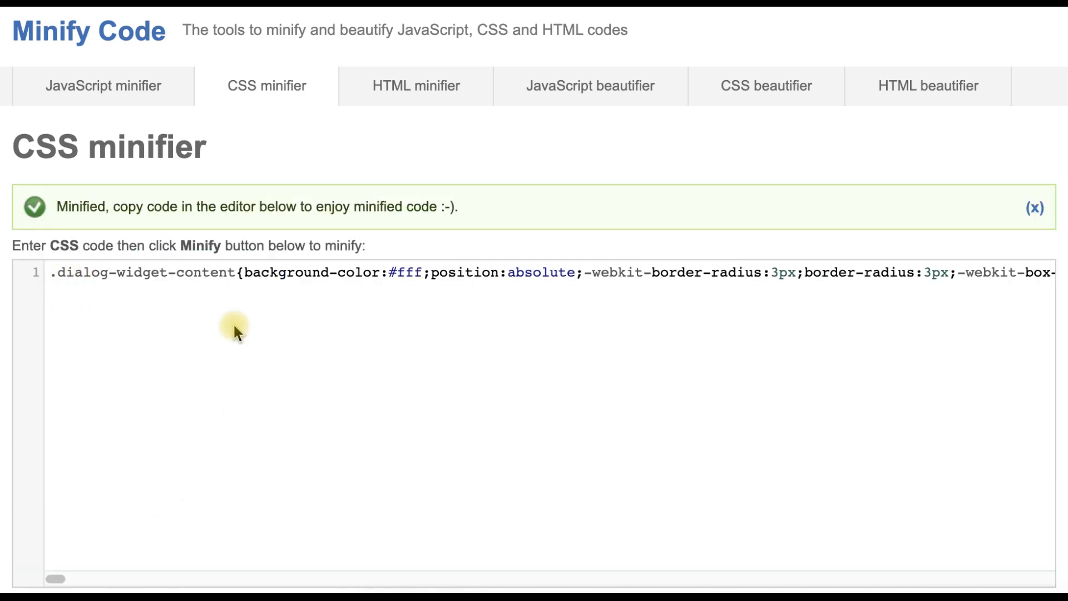
drag(54, 578, 42, 526)
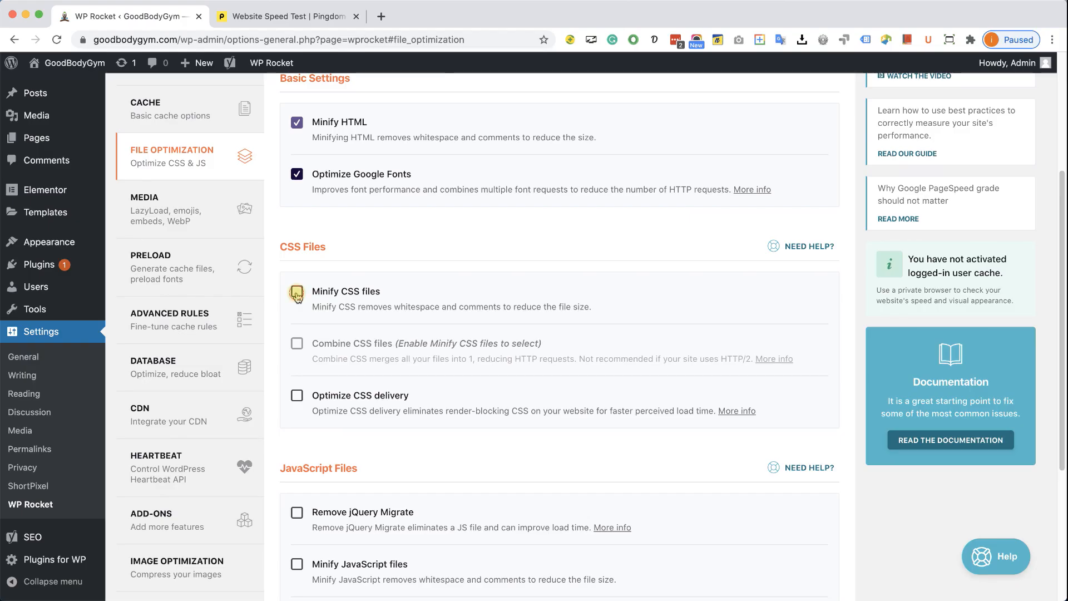
Step: In WP Rocket, enable the CSS file options Minify CSS files, Combine CSS files and Optimize CSS delivery
click(297, 292)
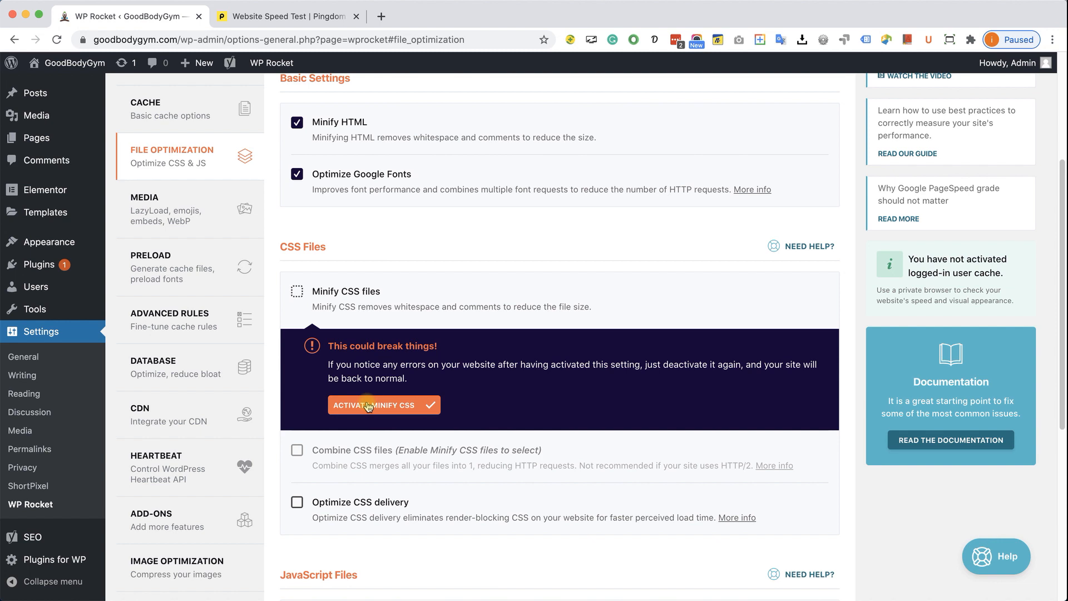
click(369, 405)
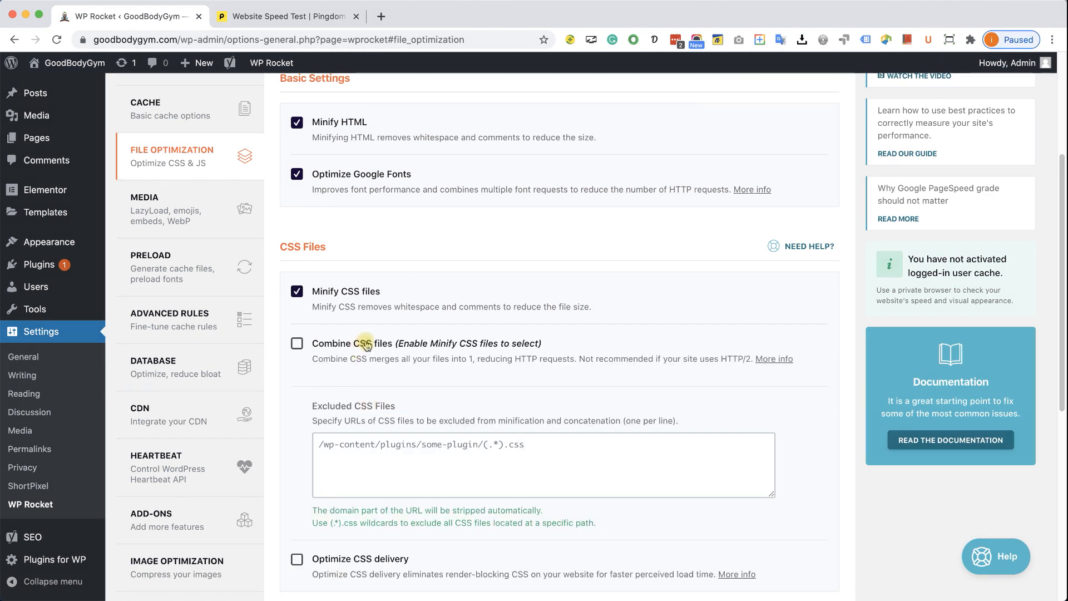
click(298, 343)
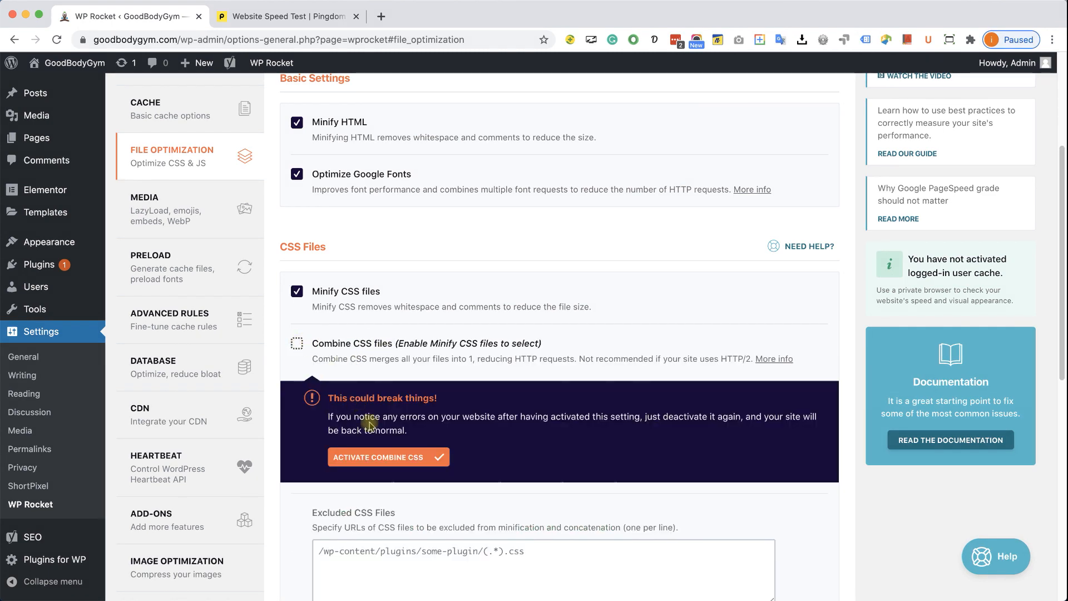
click(379, 456)
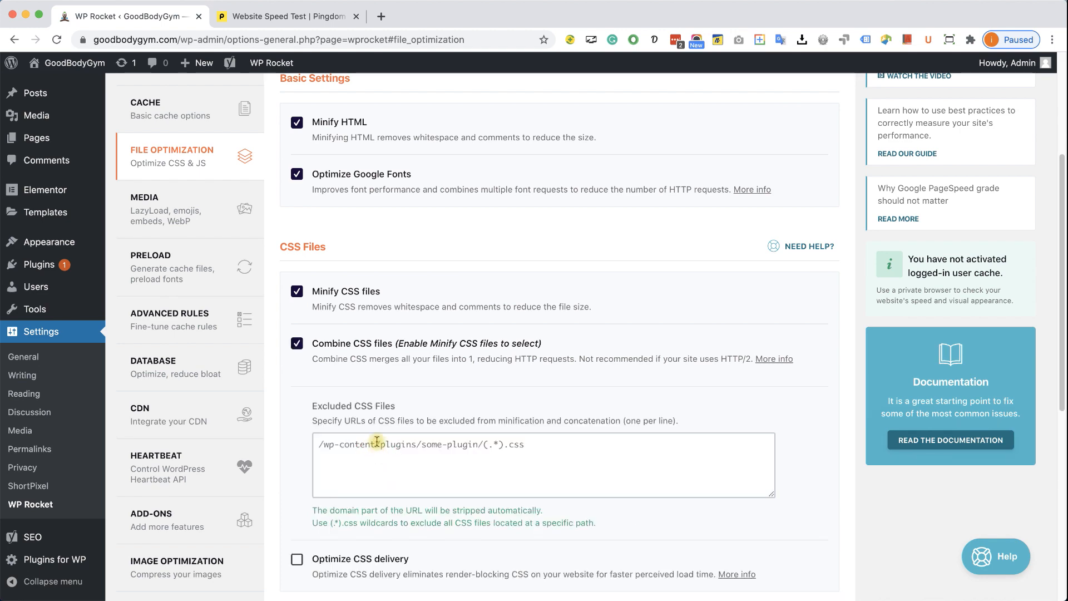
scroll(362, 389, down, 5)
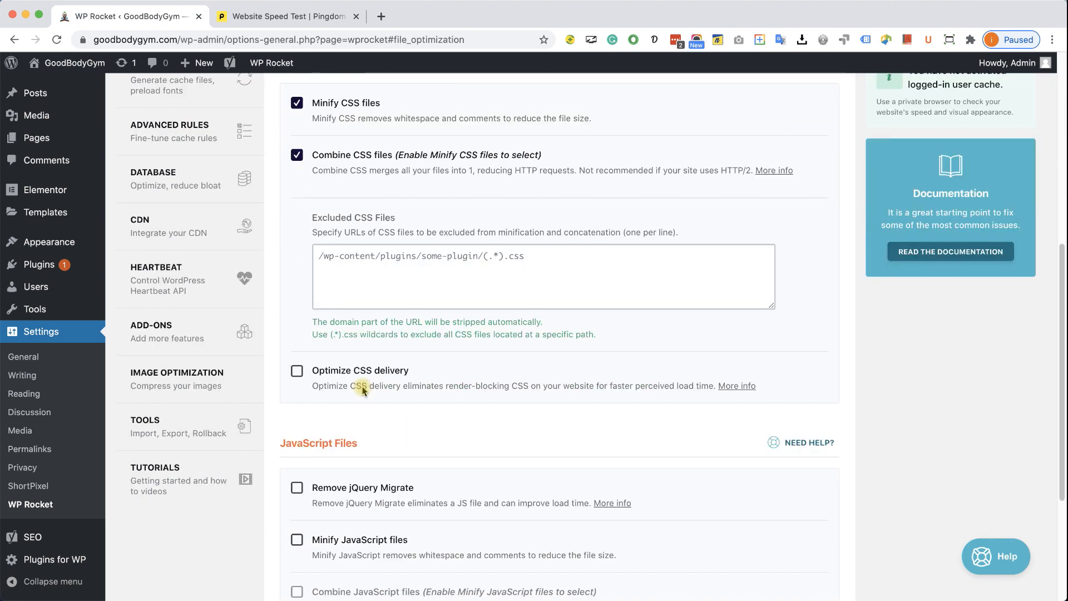
click(297, 372)
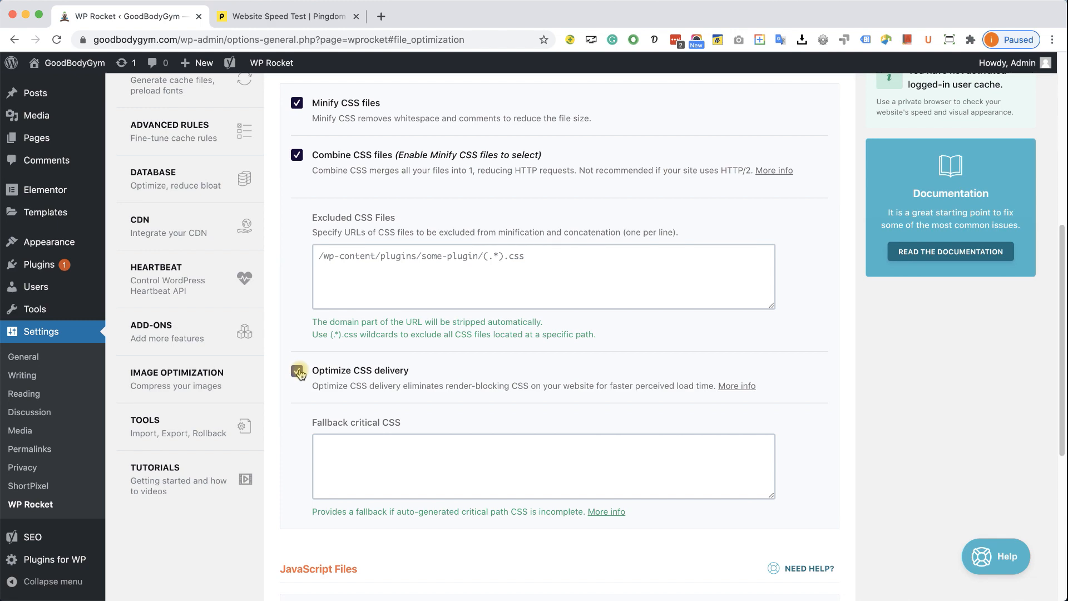
Step: Enable the JavaScript options Remove jQuery Migrate, Minify JavaScript files and Combine JavaScript files, activating those that need confirmation
scroll(356, 377, down, 5)
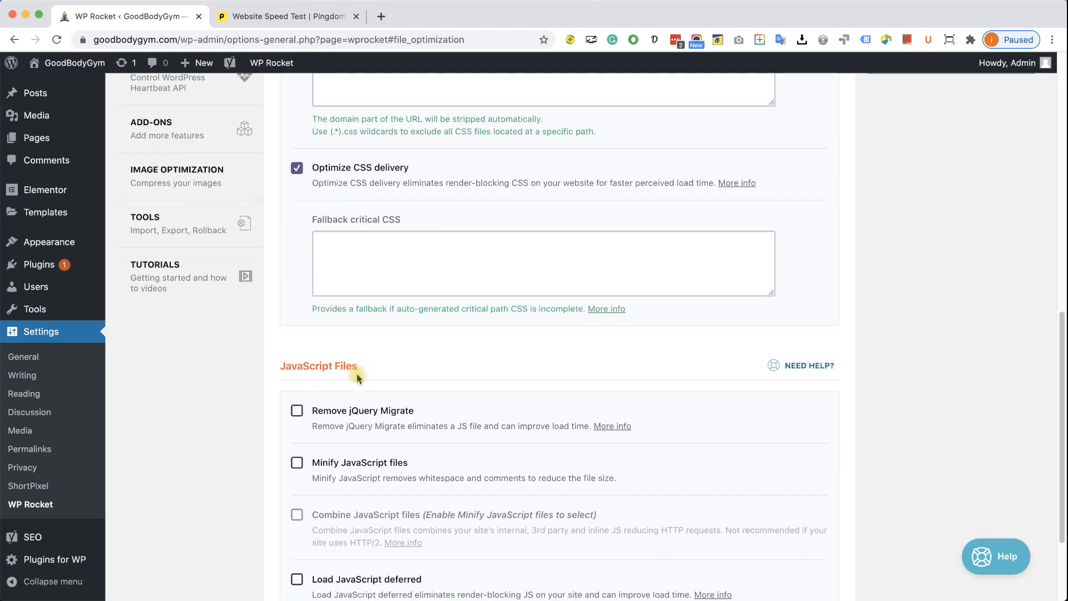
scroll(357, 377, down, 3)
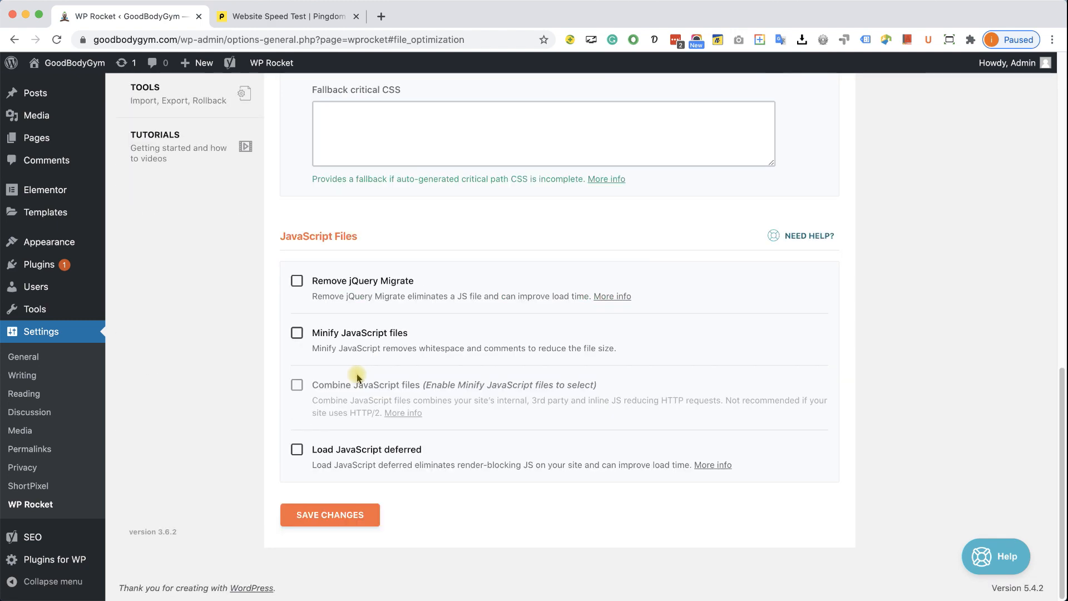
click(298, 283)
click(298, 334)
click(362, 448)
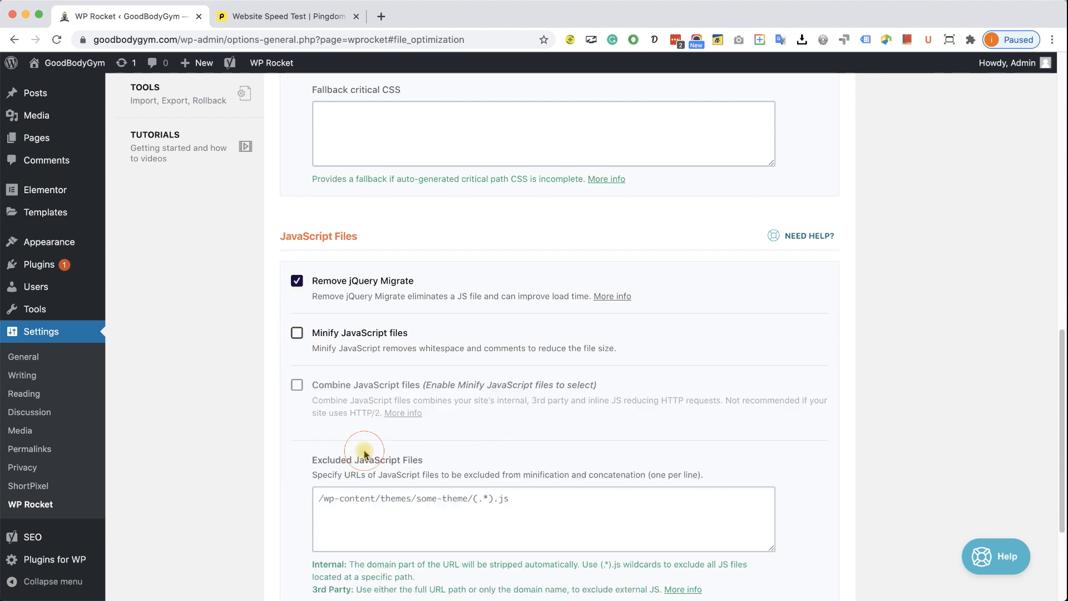
click(293, 385)
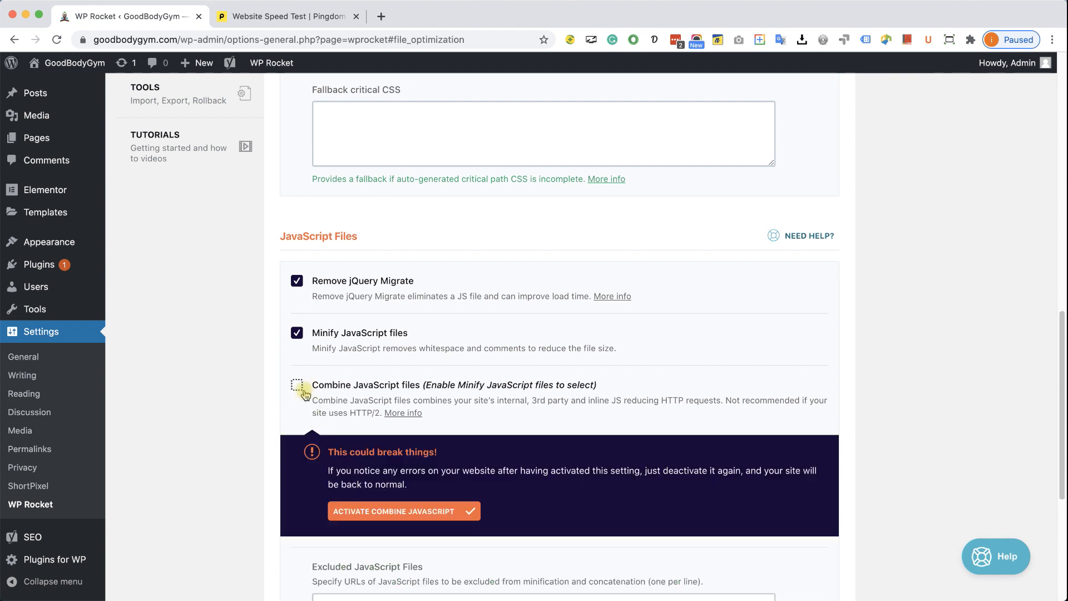
click(378, 507)
Step: Enable Load JavaScript deferred and save the File Optimization settings
scroll(320, 437, down, 6)
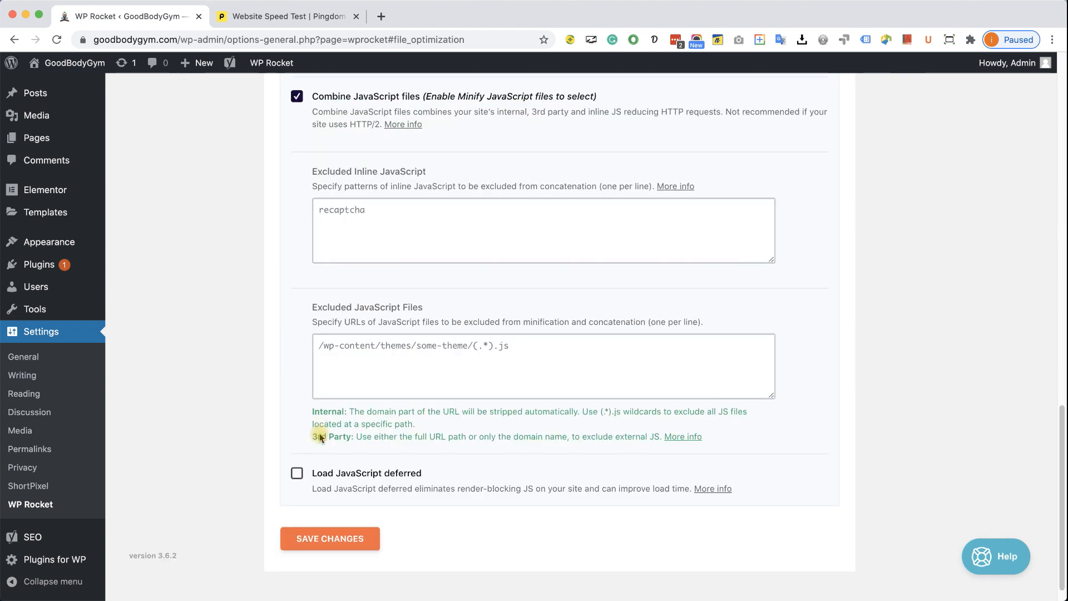
click(298, 448)
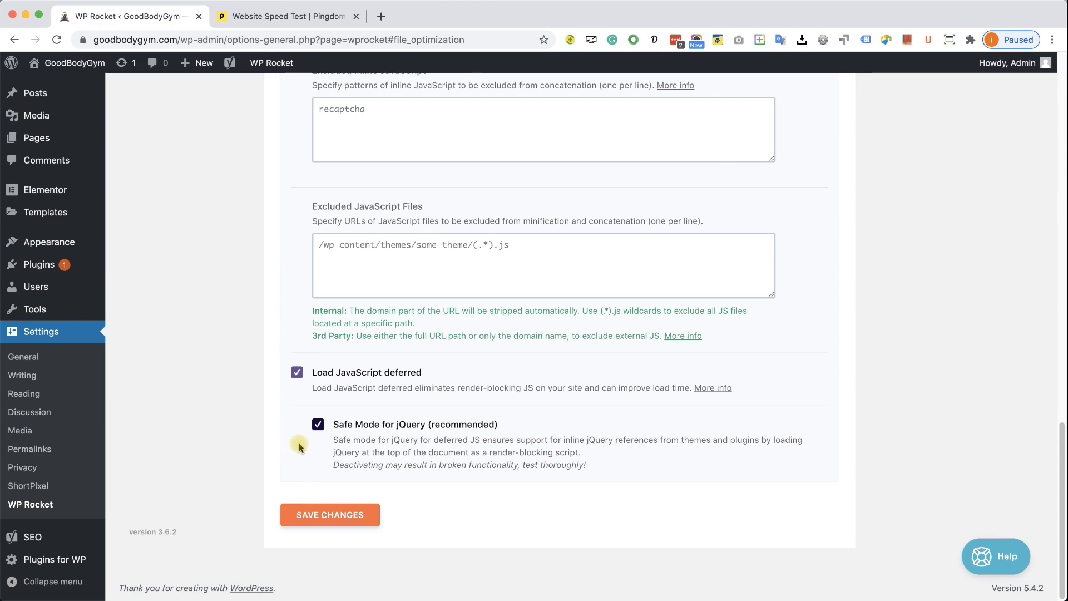
scroll(337, 367, up, 4)
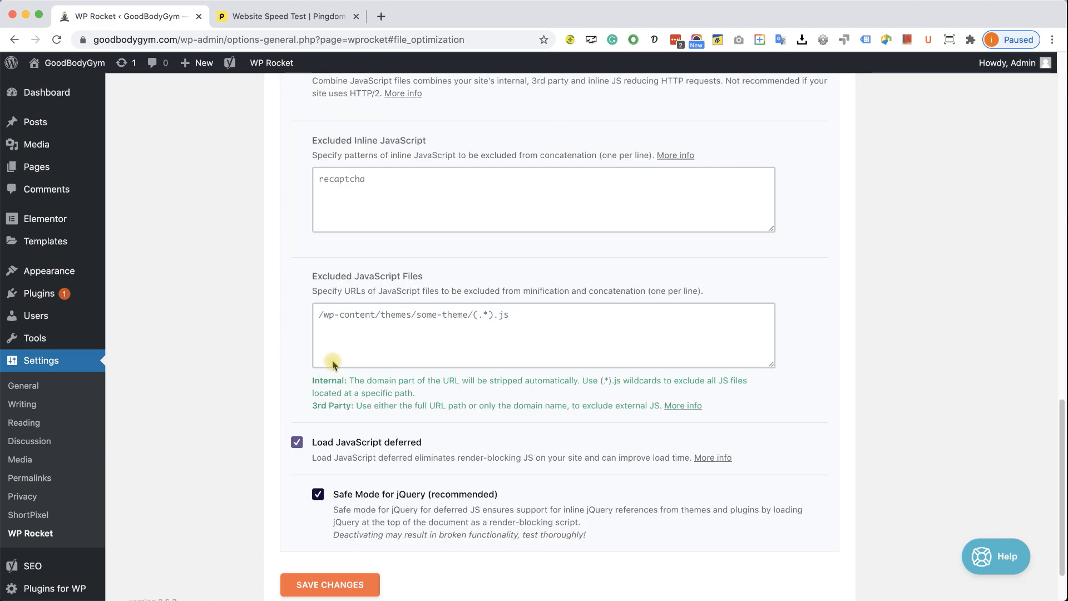
scroll(334, 364, down, 4)
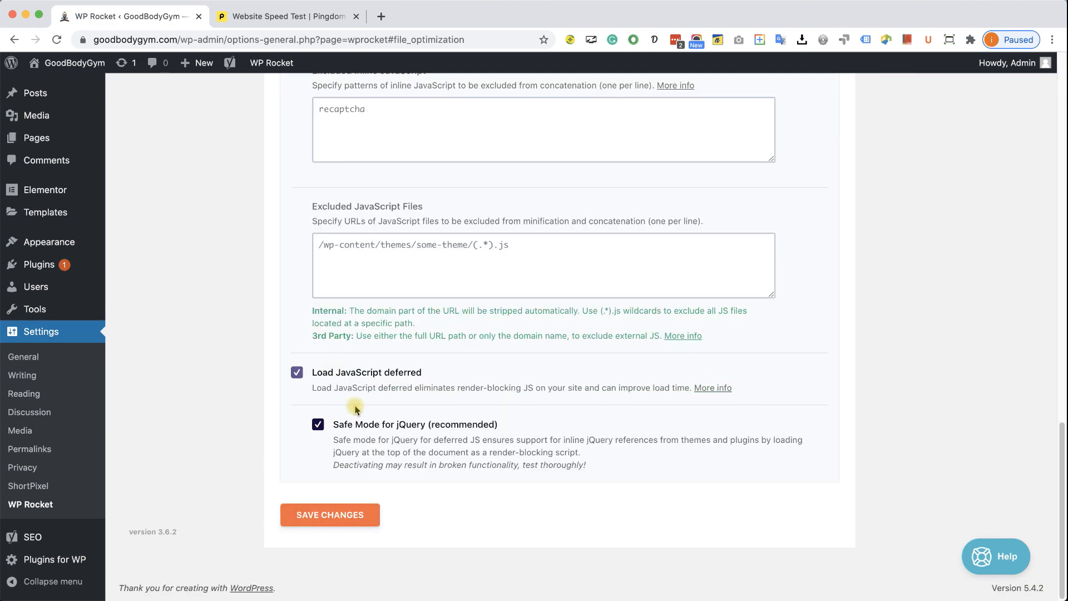
click(364, 512)
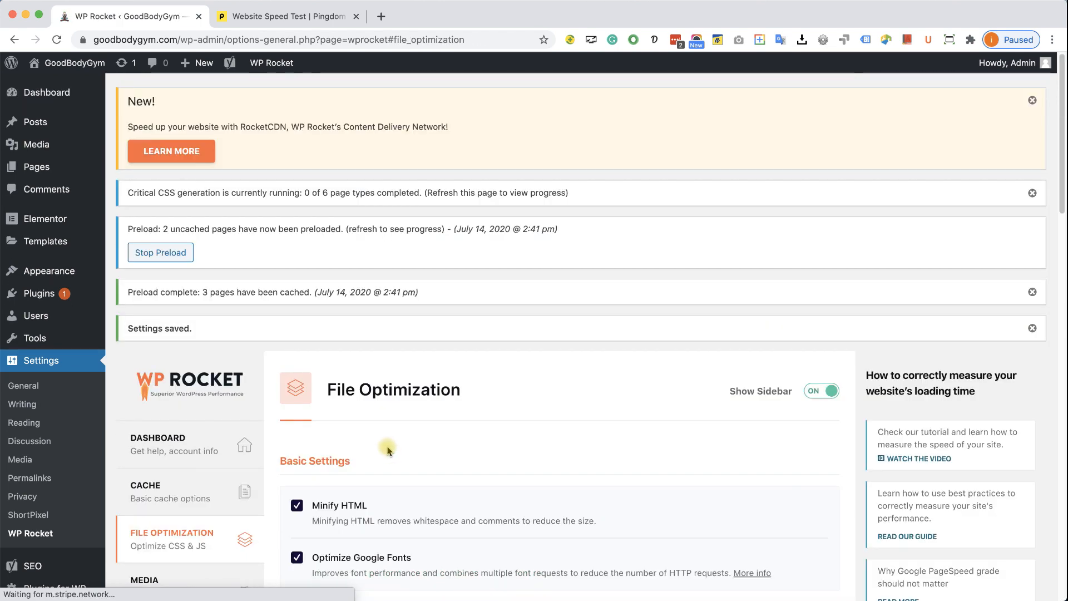
Step: In the Media settings, enable LazyLoad for images, iframes and videos, including replacing YouTube iframes with a preview image
scroll(387, 449, down, 1)
scroll(384, 439, down, 5)
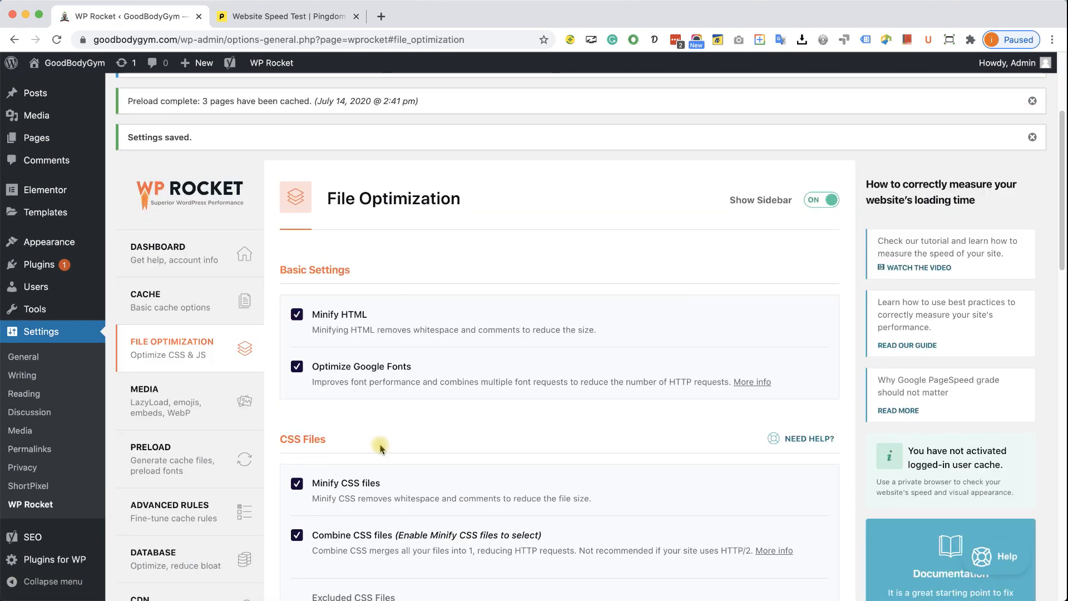
click(208, 400)
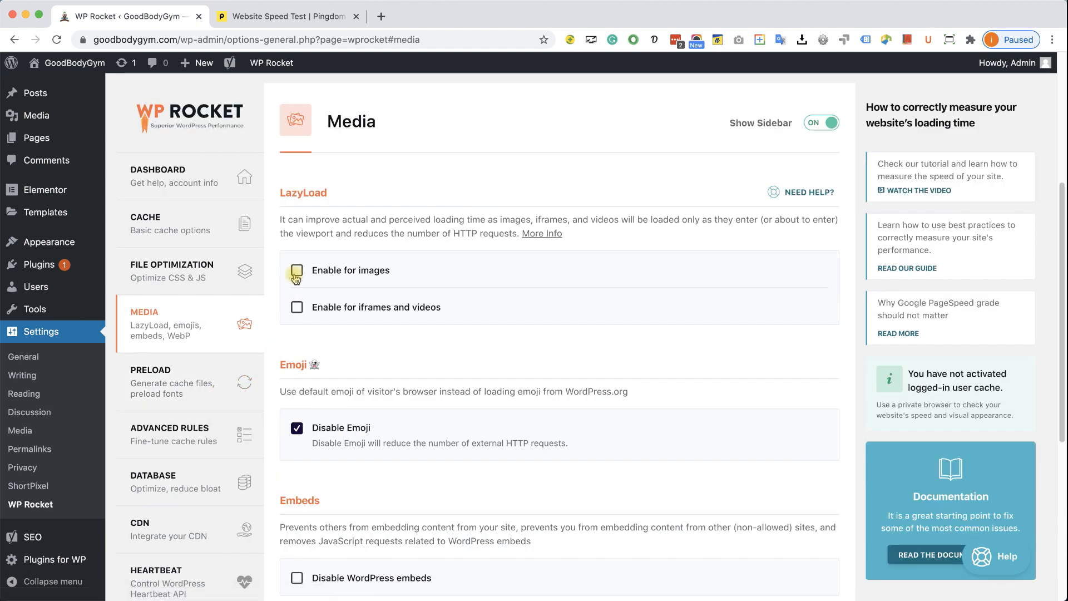
click(297, 307)
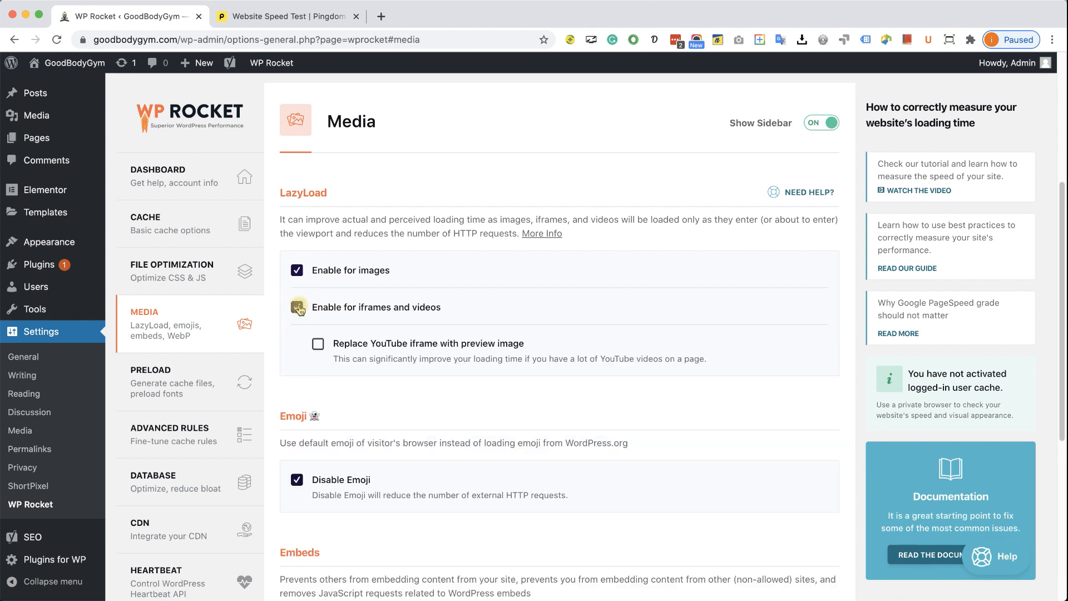
click(318, 344)
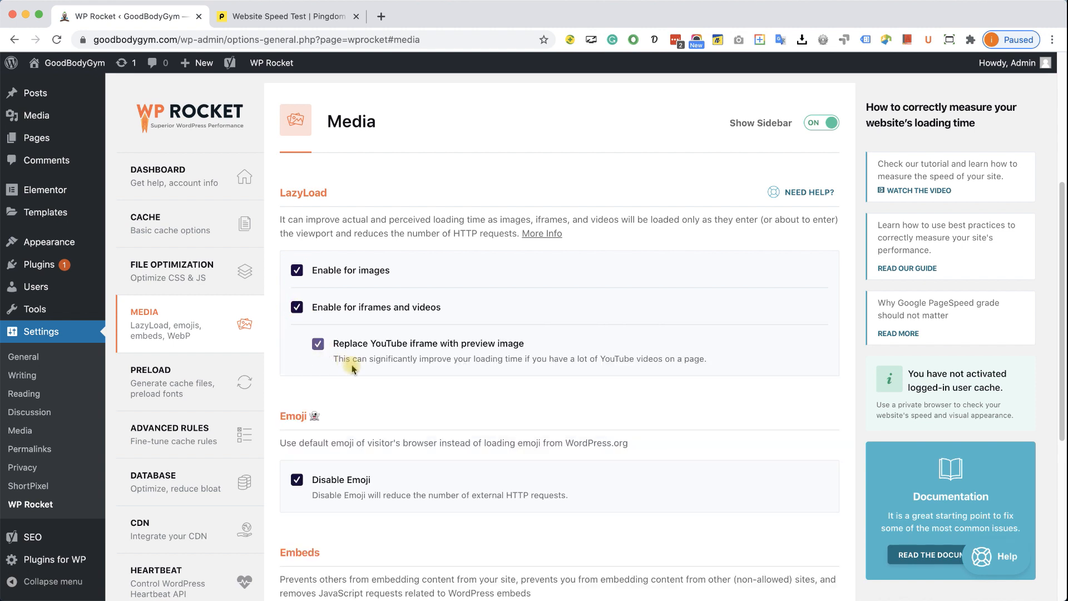
scroll(353, 369, down, 1)
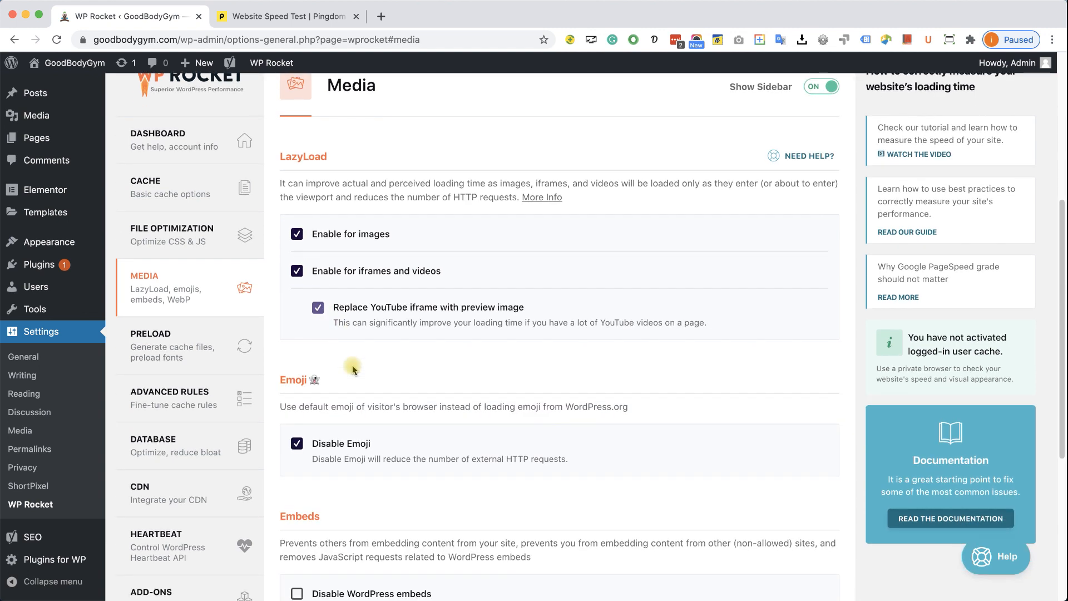
Step: Keep emoji disabled, leave the embeds and WebP options off, and save the Media settings
scroll(352, 369, down, 1)
scroll(352, 369, down, 5)
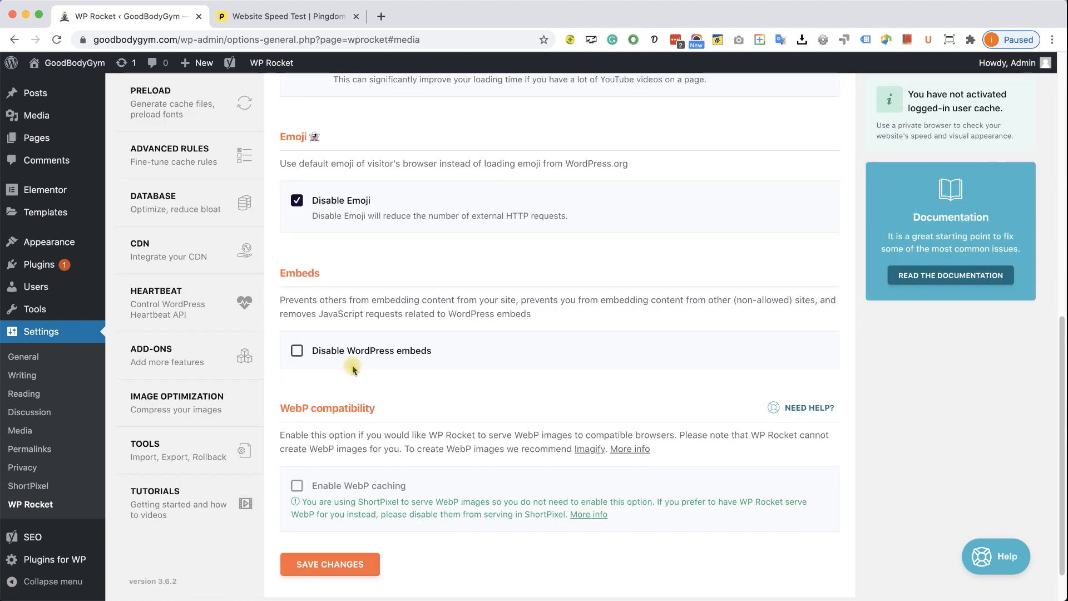
scroll(355, 368, down, 1)
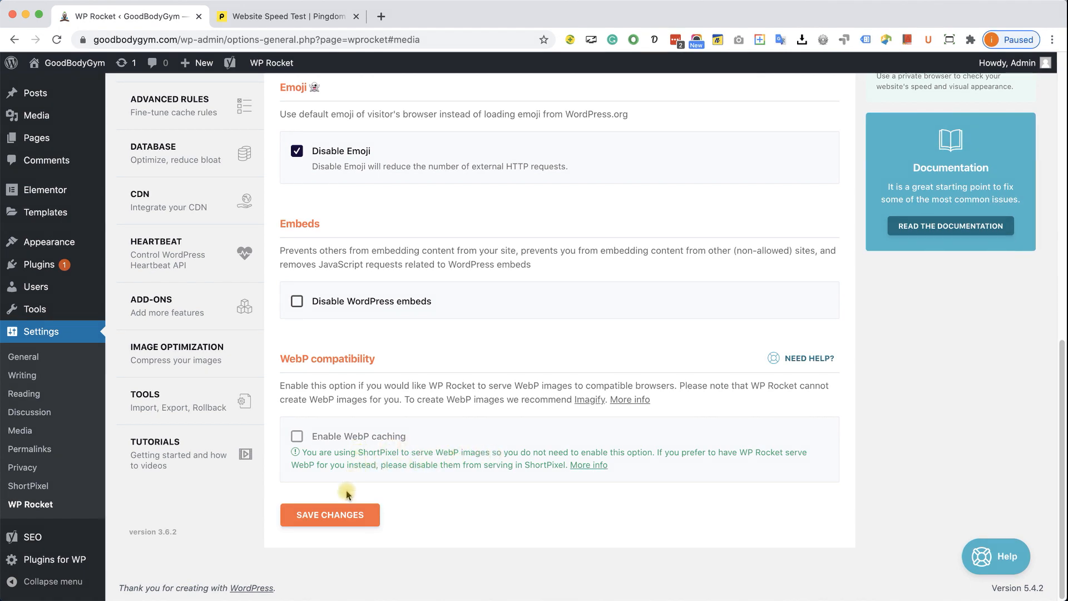
click(347, 517)
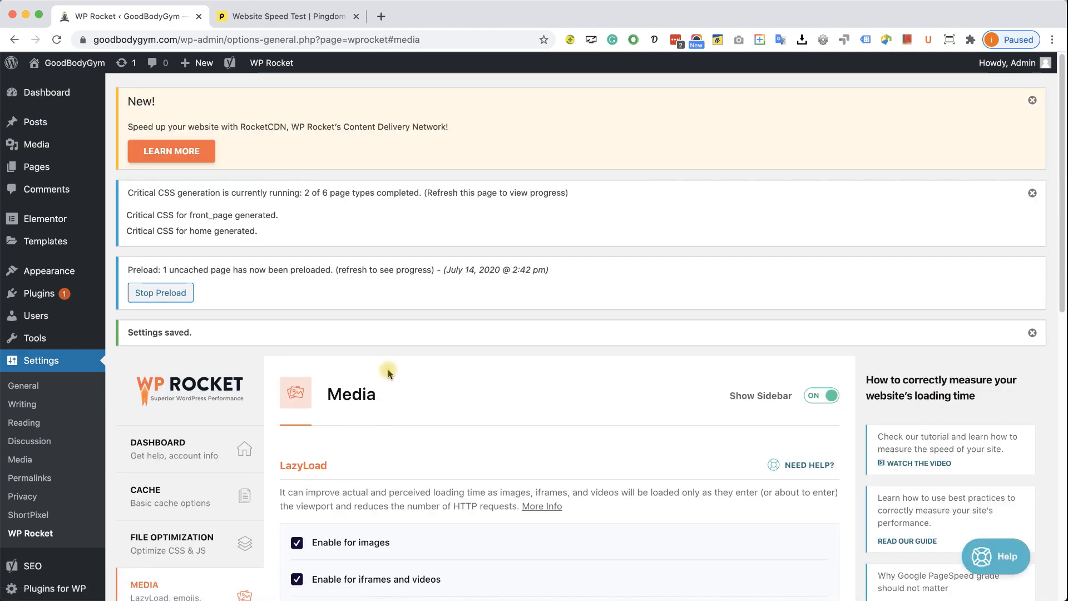
Step: Look through WP Rocket's Preload, Advanced Rules and Database settings, including the post, comment and transient cleanup options
scroll(383, 387, down, 5)
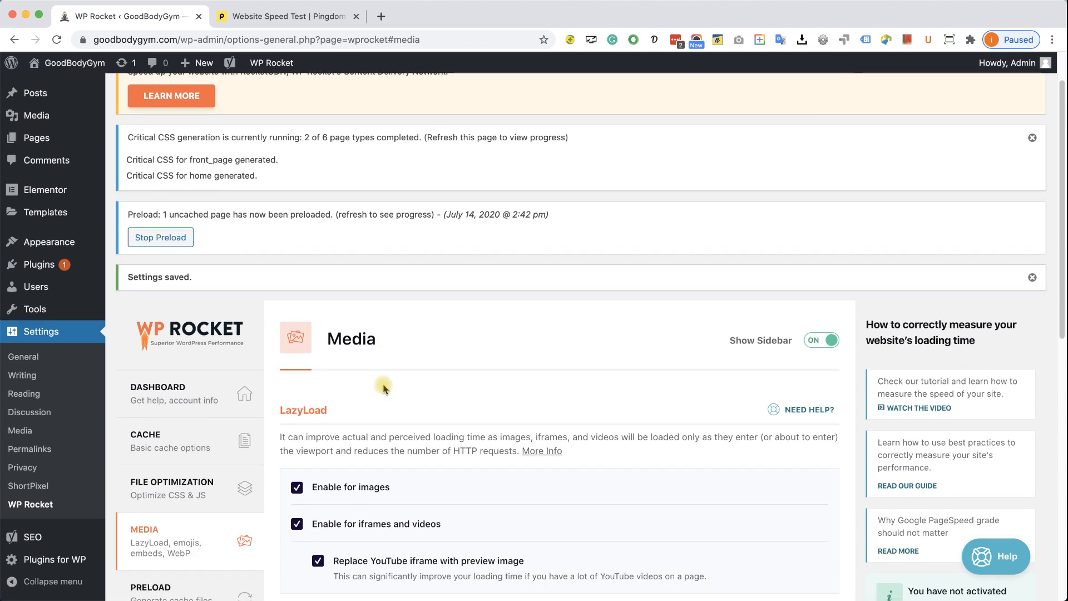
scroll(383, 387, down, 4)
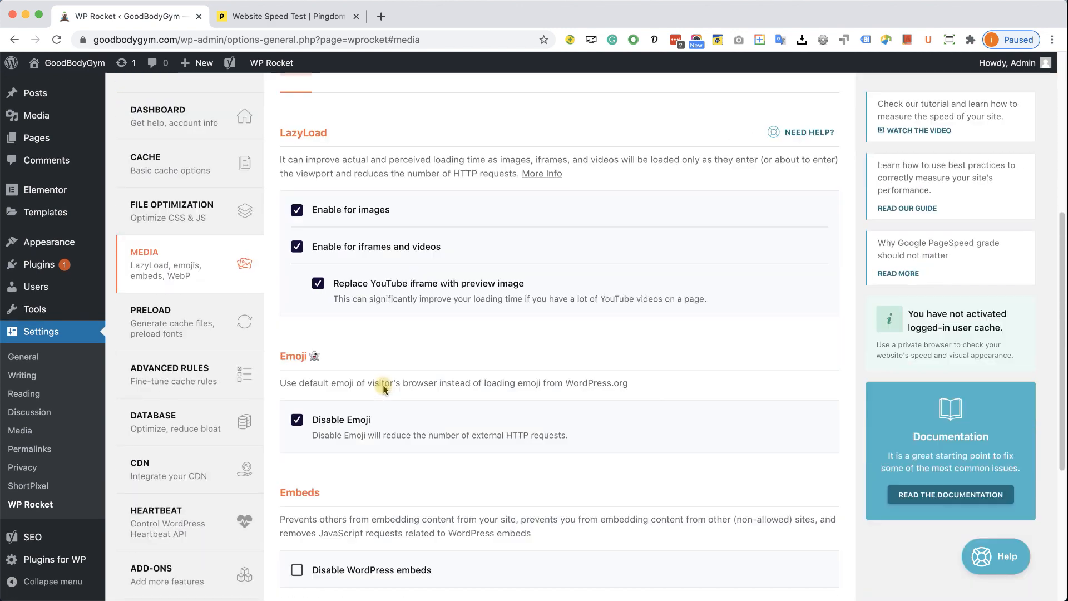
click(188, 275)
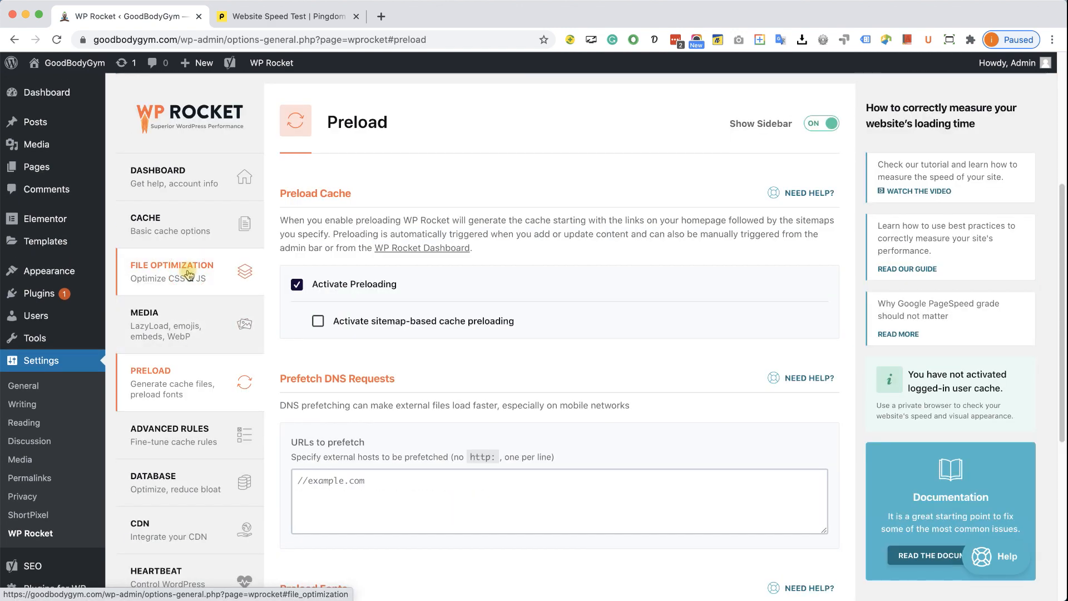
scroll(261, 351, down, 3)
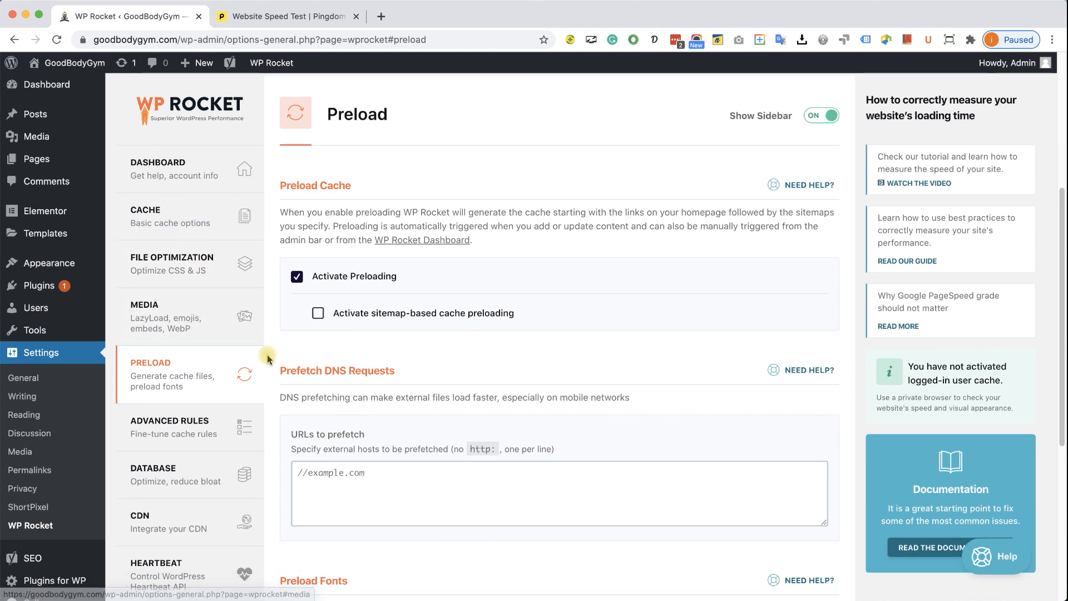
click(179, 374)
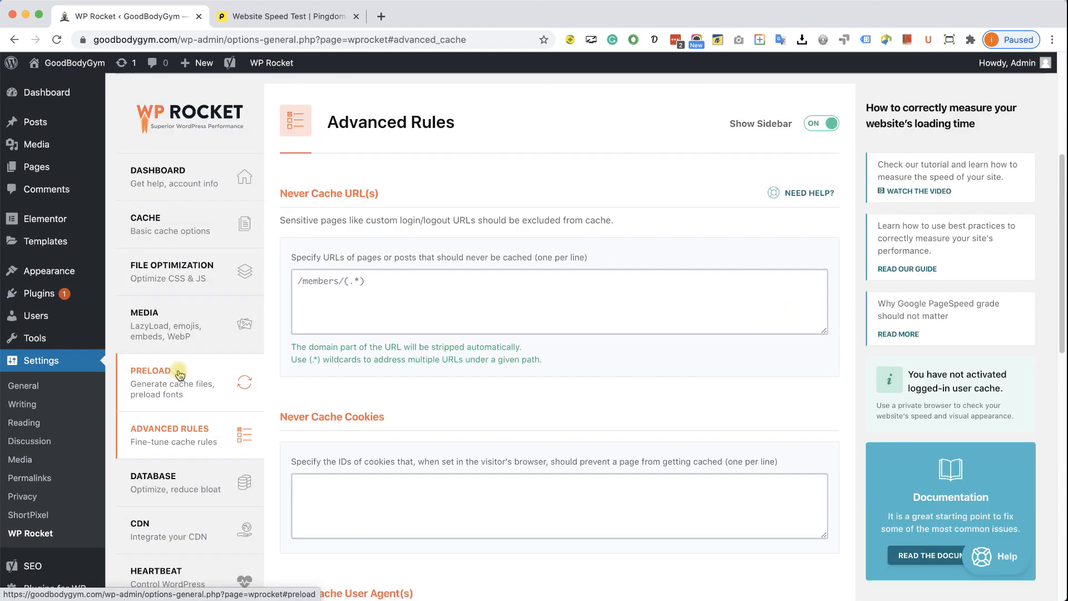
click(181, 492)
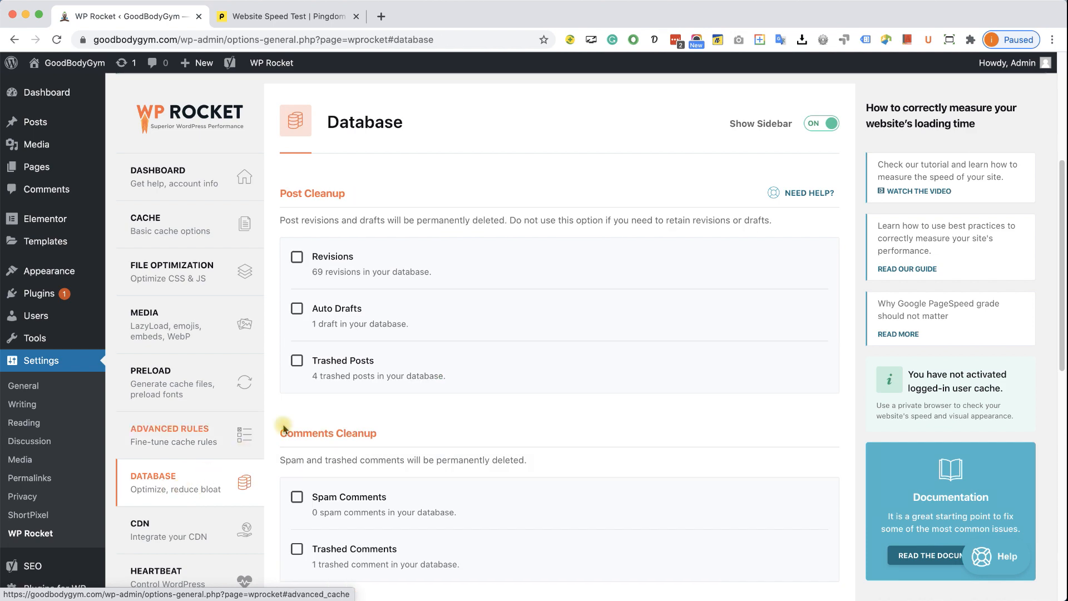
scroll(288, 423, down, 2)
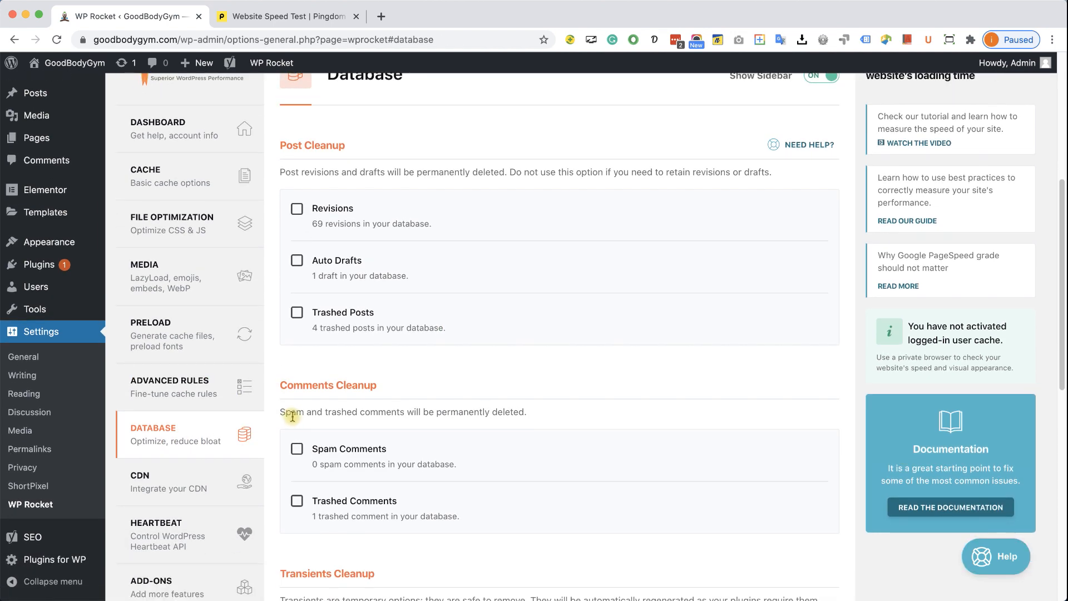
scroll(292, 416, down, 2)
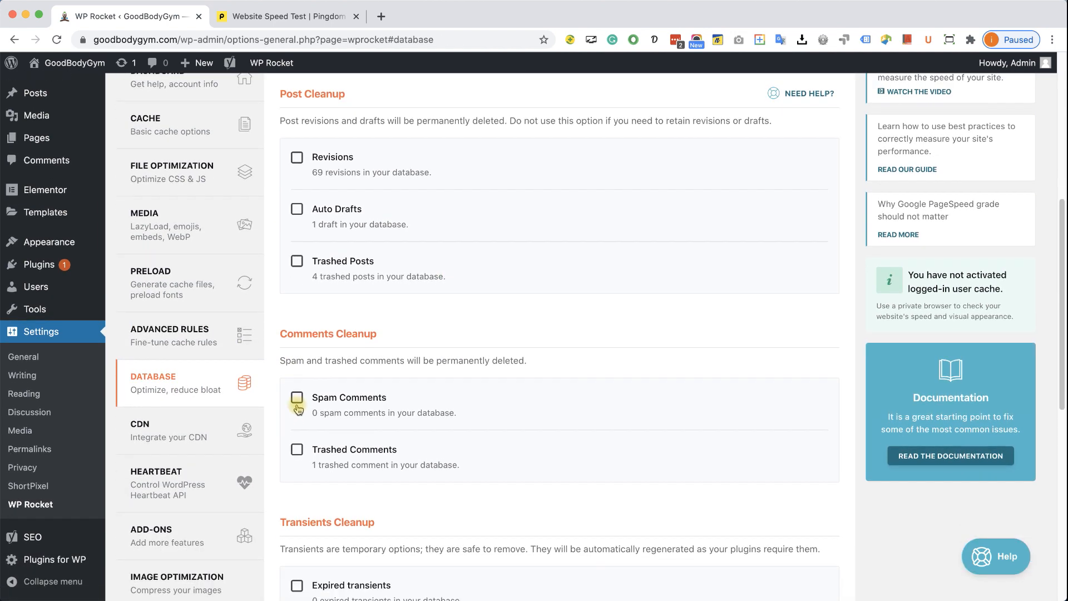
scroll(298, 409, down, 5)
scroll(297, 408, down, 2)
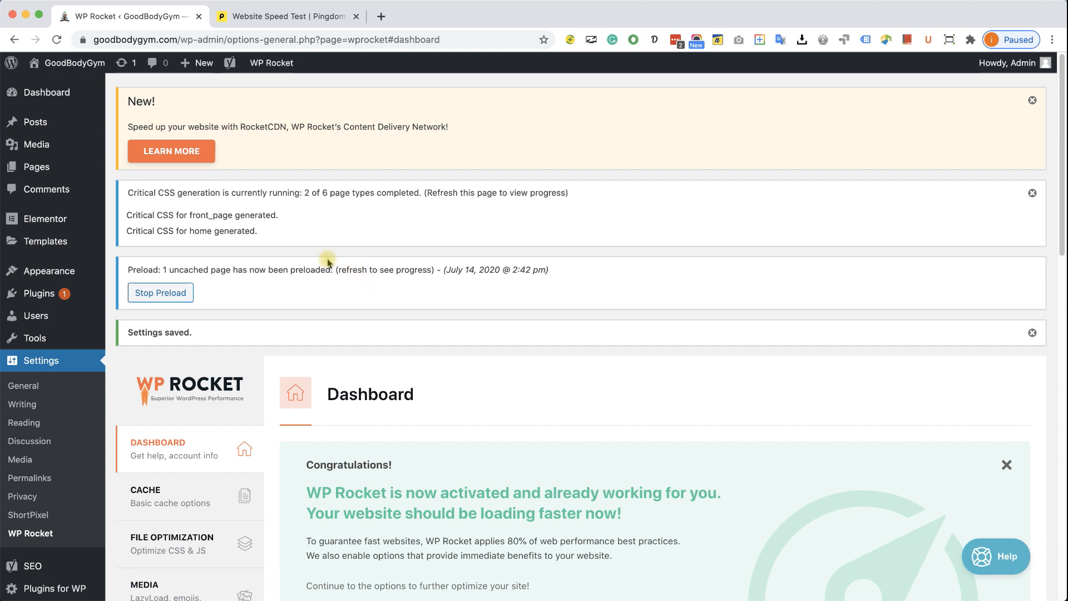
Step: Reload the WP Rocket dashboard twice to check the critical CSS generation and cache preload progress
click(57, 40)
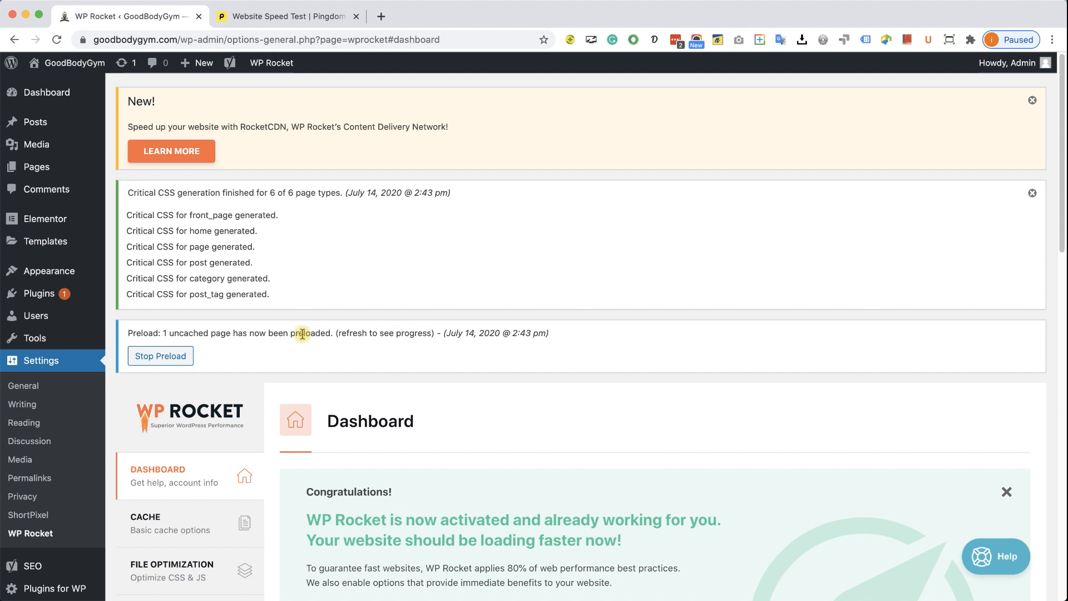
click(57, 40)
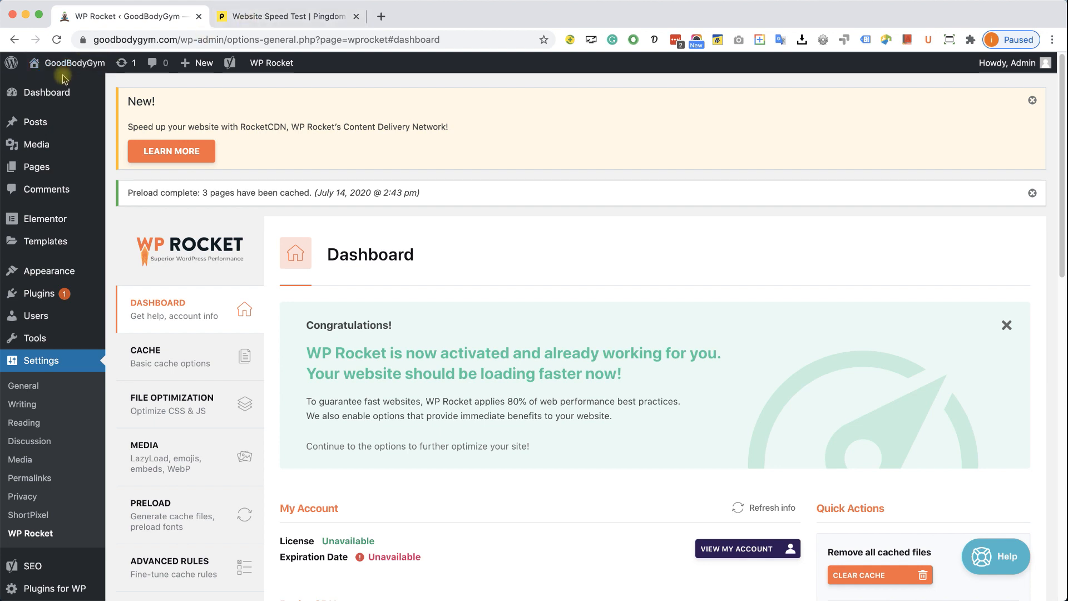
Step: Open the GoodBodyGym homepage in a new tab and check its sections for display problems
mouse_move(67, 66)
click(47, 86)
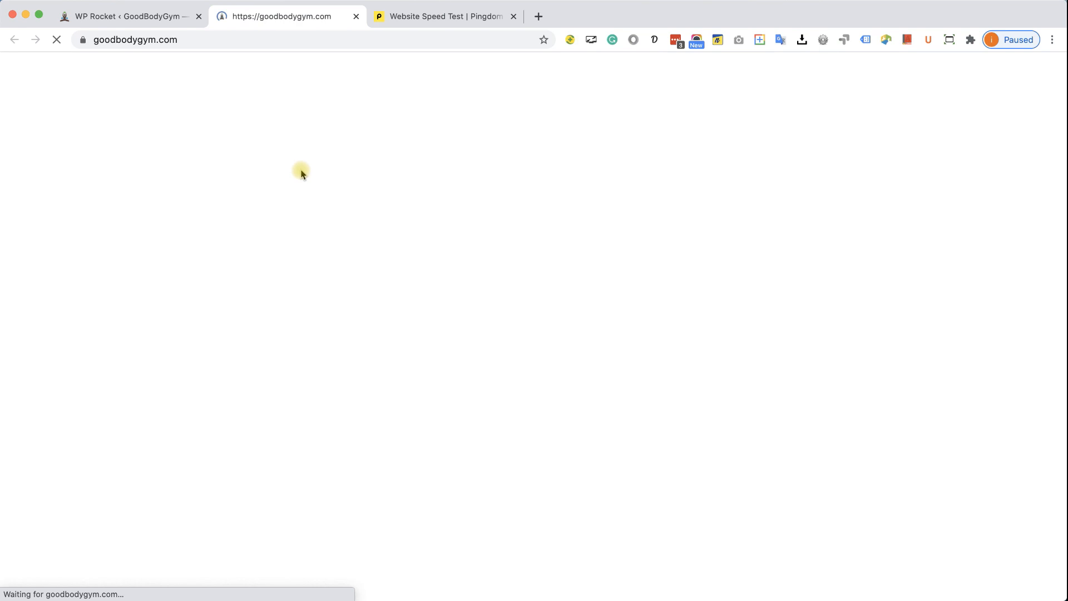
scroll(506, 214, down, 15)
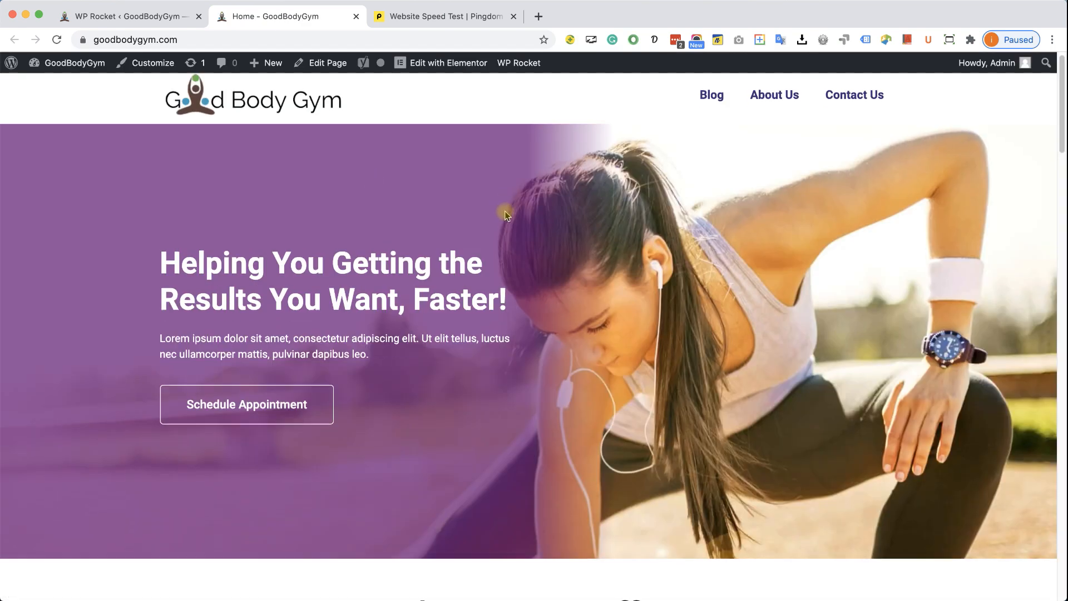
scroll(506, 214, down, 20)
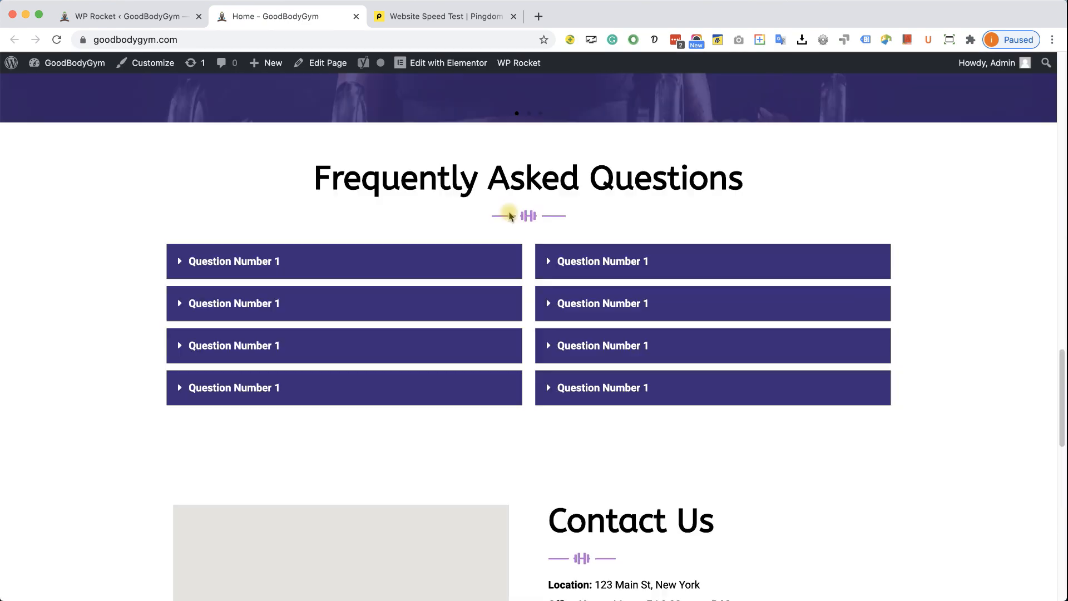
scroll(512, 217, up, 7)
scroll(513, 217, up, 20)
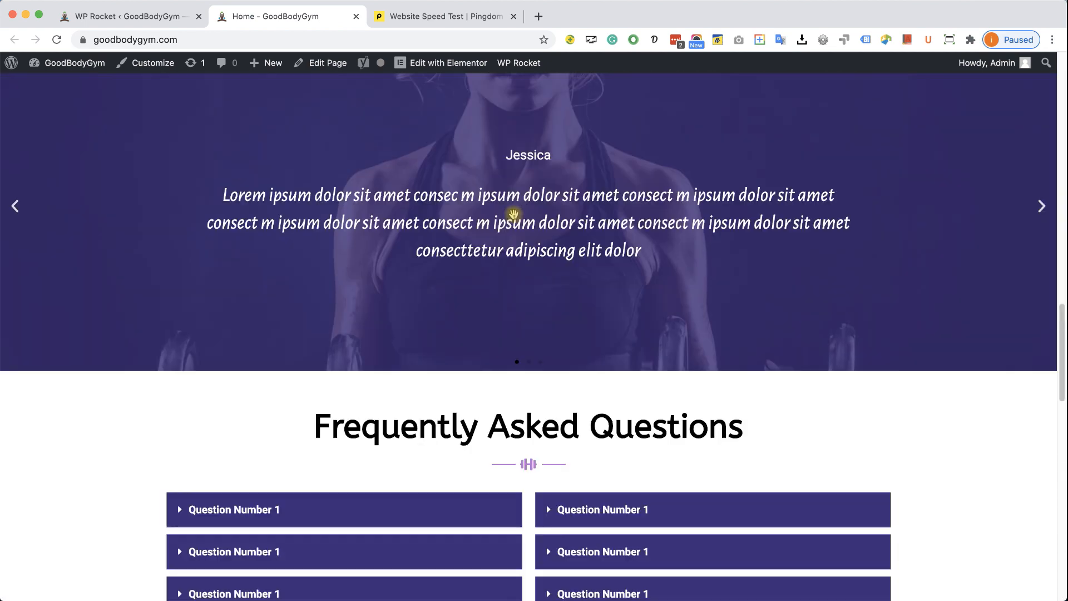
scroll(589, 219, up, 2)
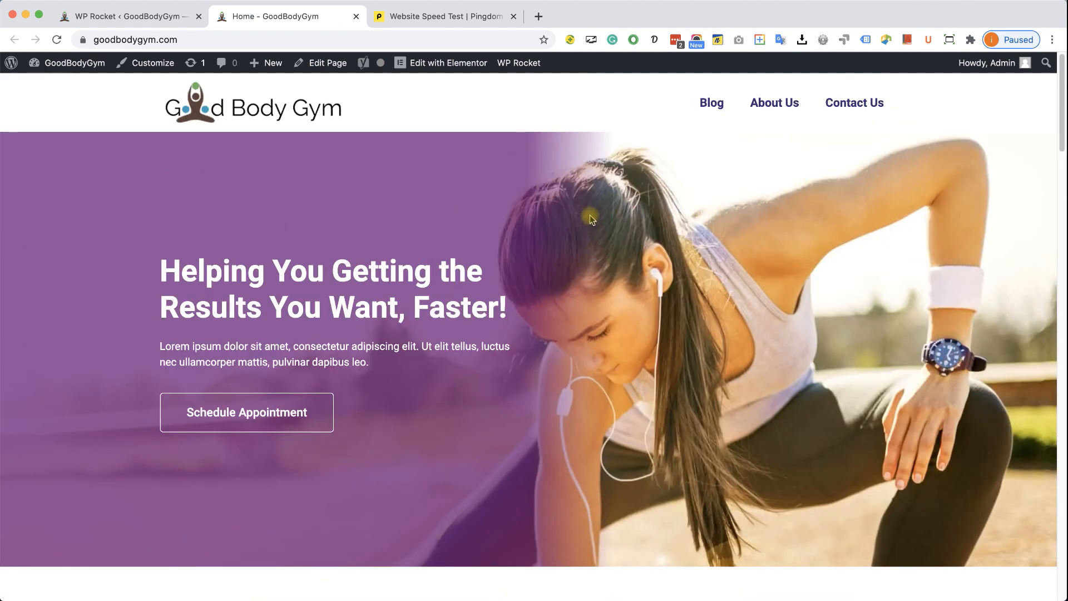
click(456, 16)
scroll(439, 166, up, 15)
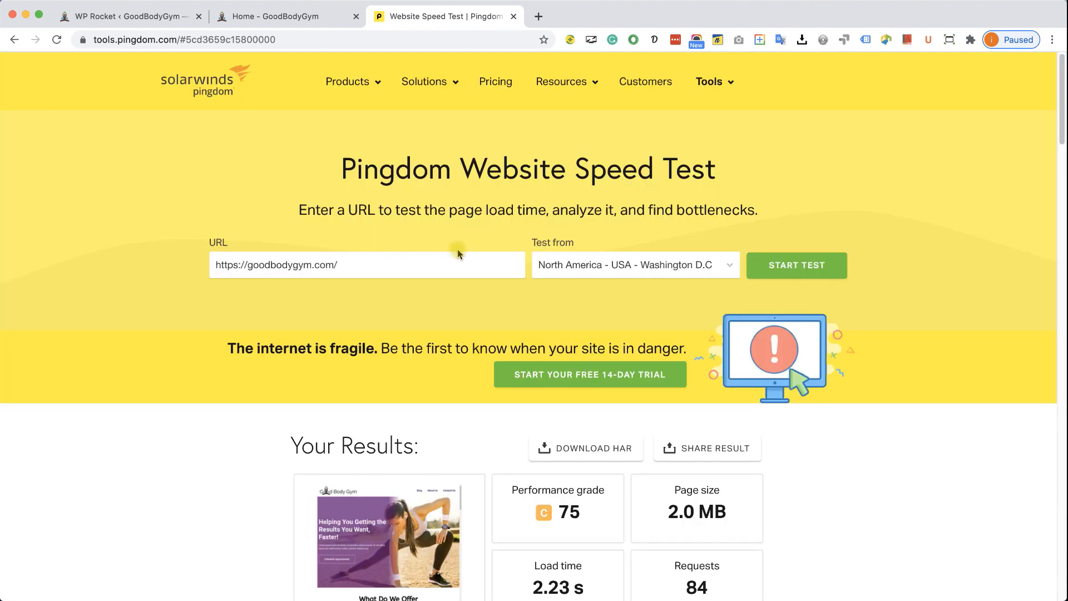
scroll(457, 249, down, 3)
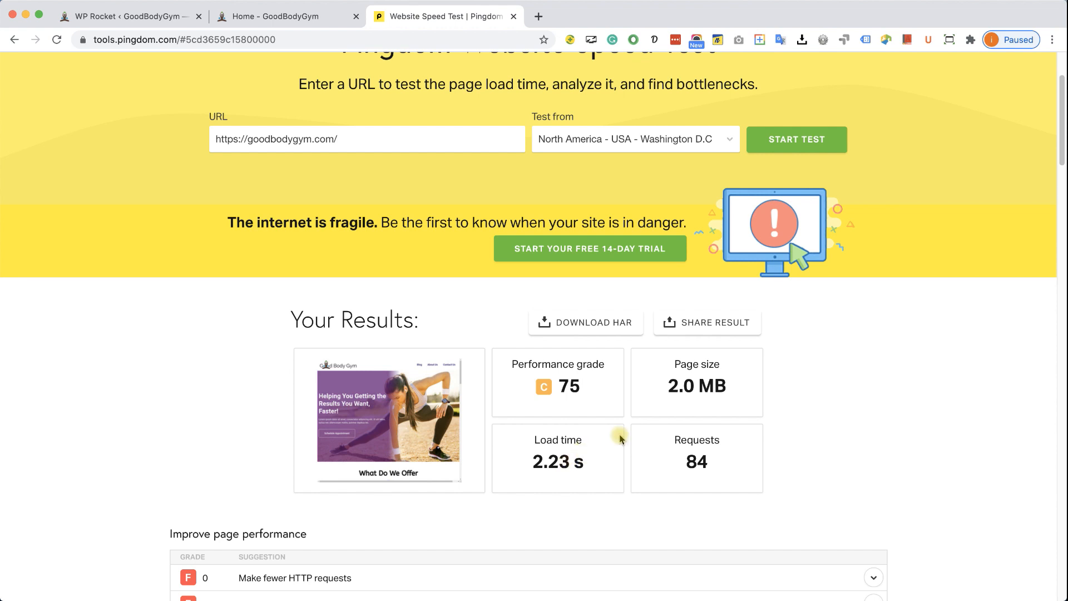
scroll(666, 417, up, 3)
click(788, 276)
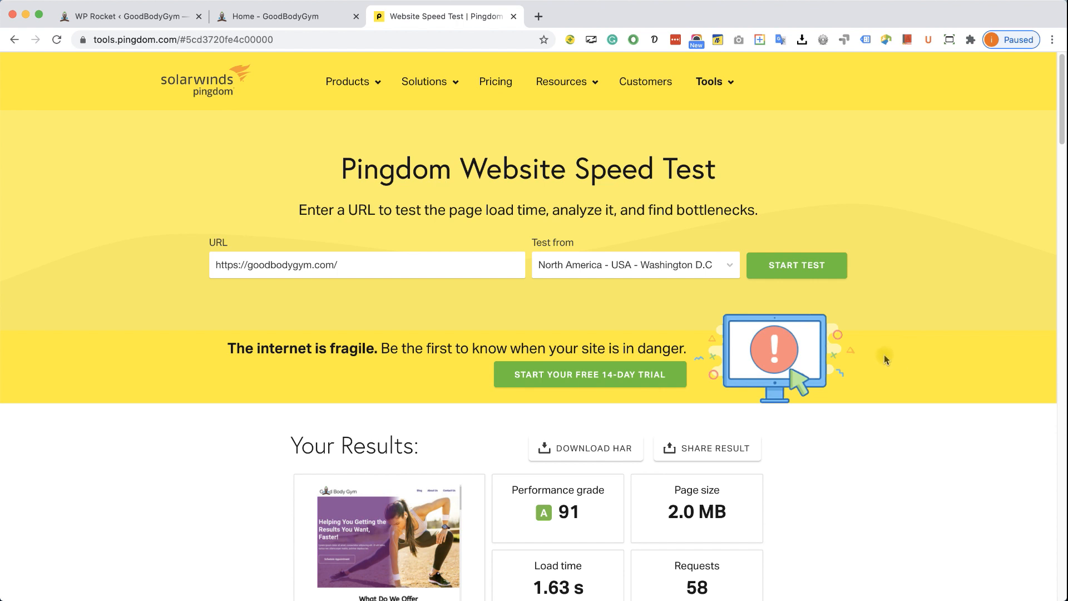
Step: Examine the new Pingdom results for performance grade, load time and number of requests
scroll(885, 359, down, 3)
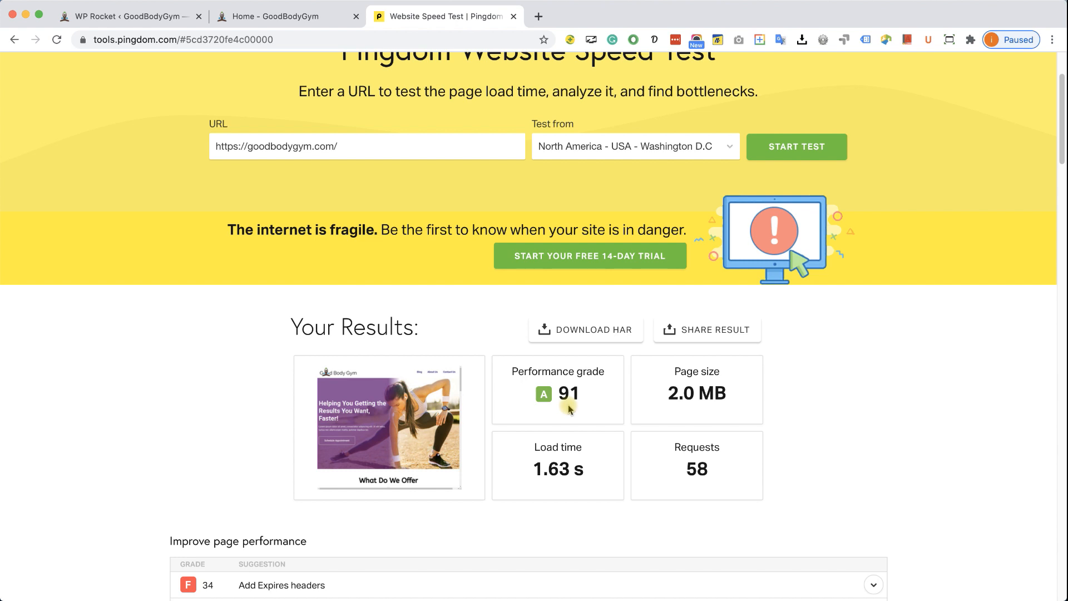
click(537, 469)
drag(556, 468, 591, 474)
click(591, 473)
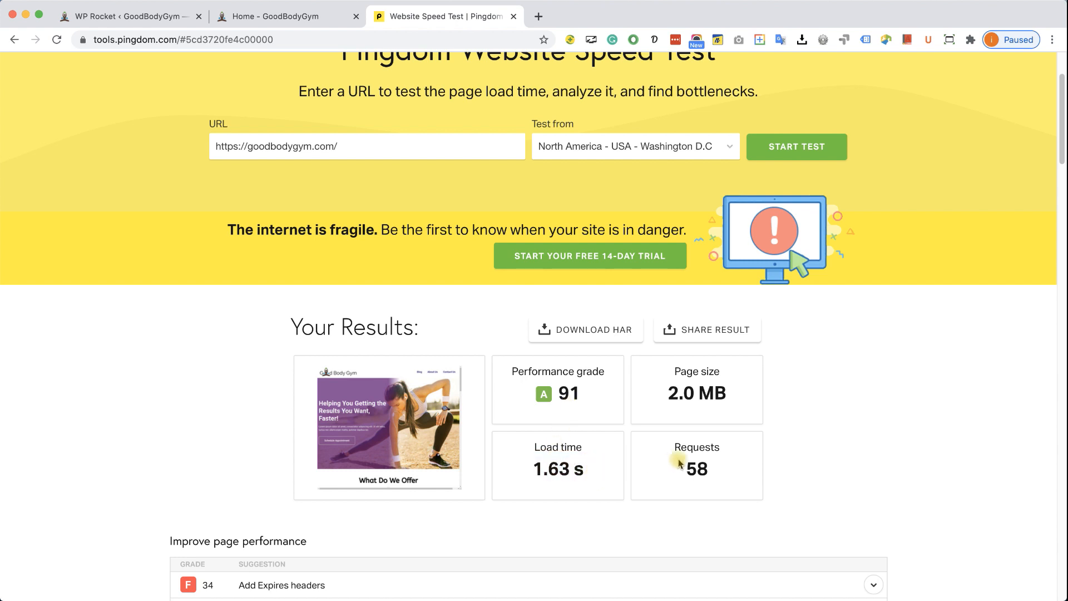